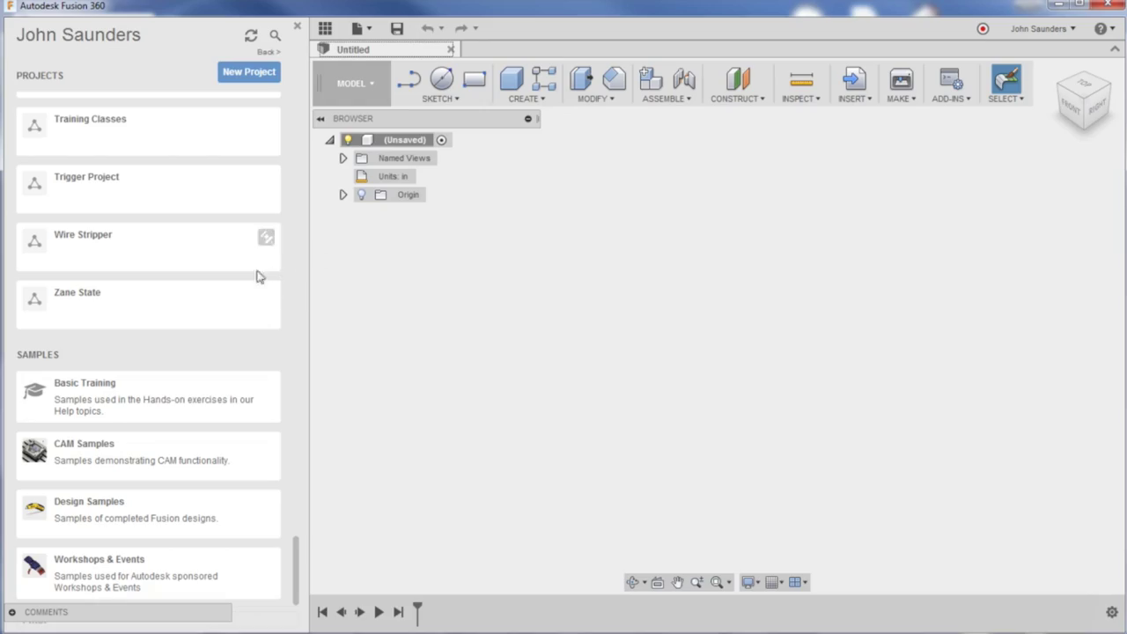
# Open the Contests folder in the Workshops & Events samples to get the Fusion 360 CAM Challenge medallion
pyautogui.click(91, 570)
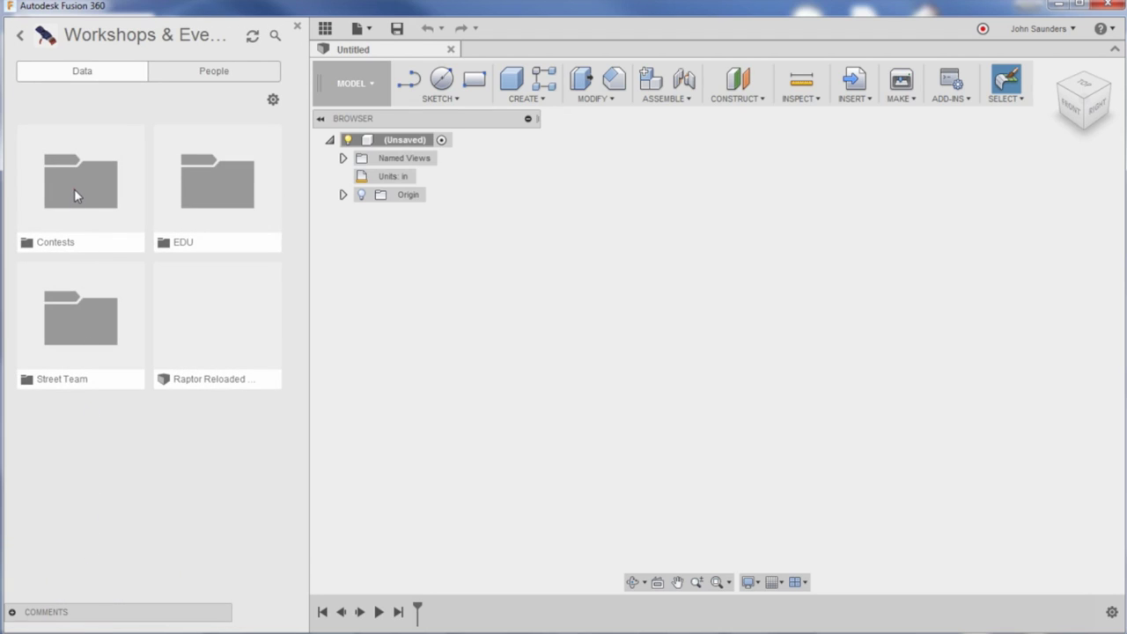
pyautogui.click(74, 189)
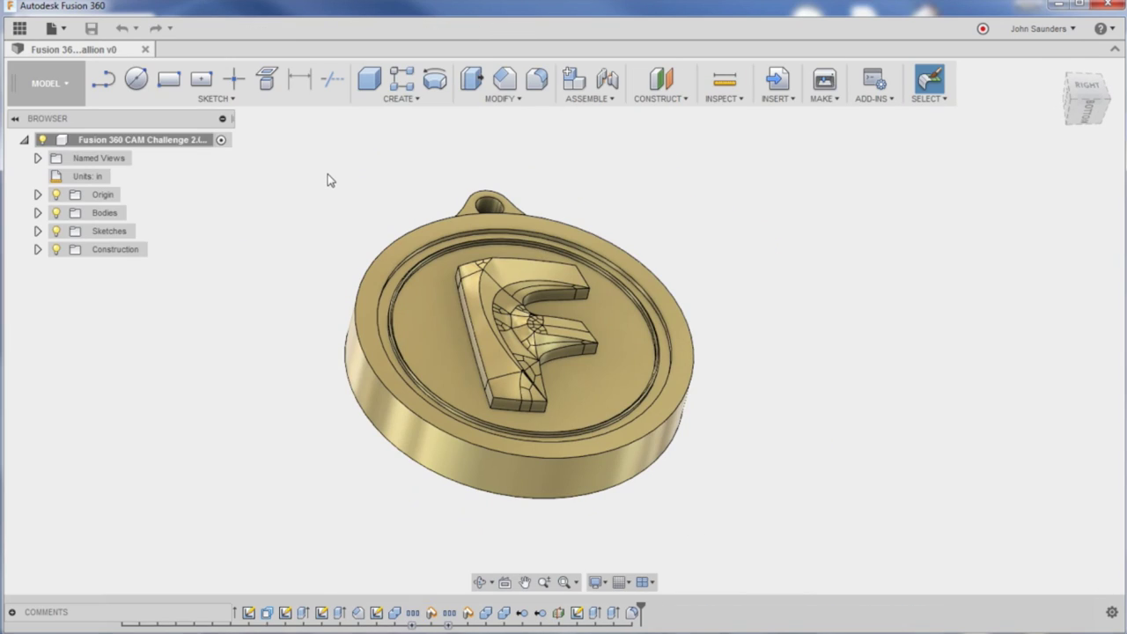
# Measure the diameter of the medallion's outer circular edge
pyautogui.press('i')
pyautogui.click(426, 231)
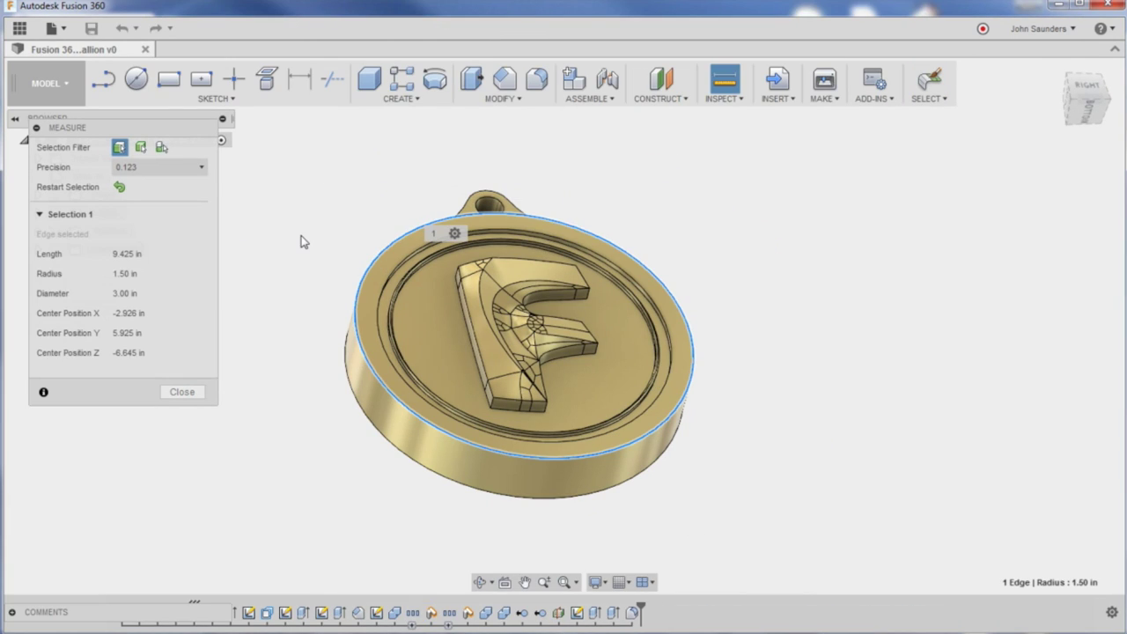
pyautogui.click(181, 391)
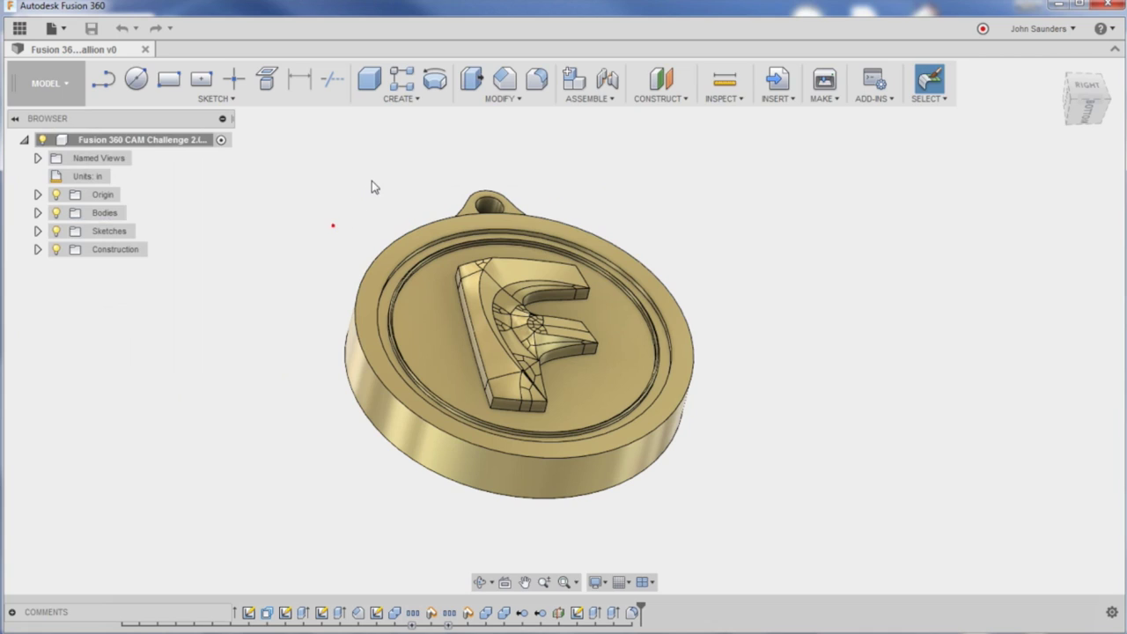
# Scale the medallion body uniformly by a factor of .15/3
pyautogui.click(498, 99)
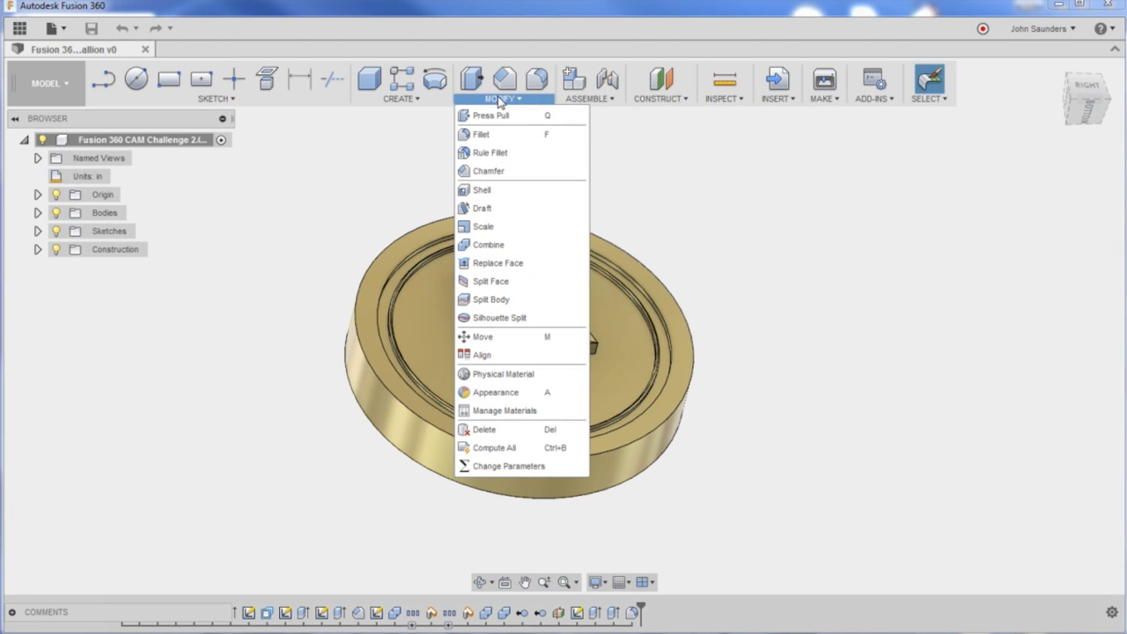
pyautogui.click(510, 227)
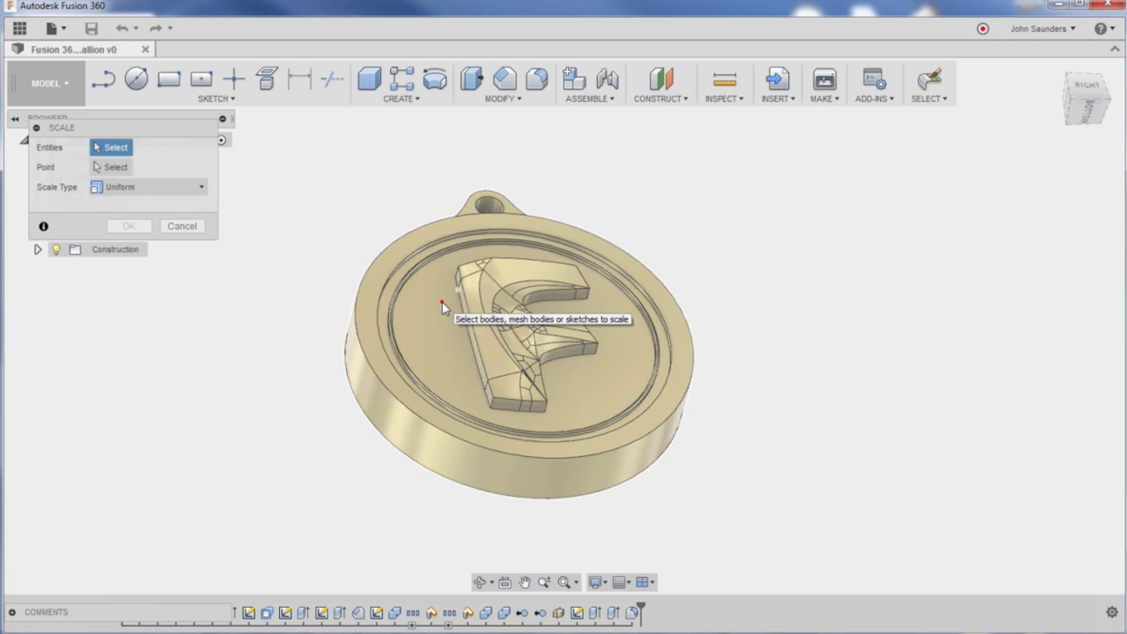
pyautogui.click(453, 309)
pyautogui.click(128, 205)
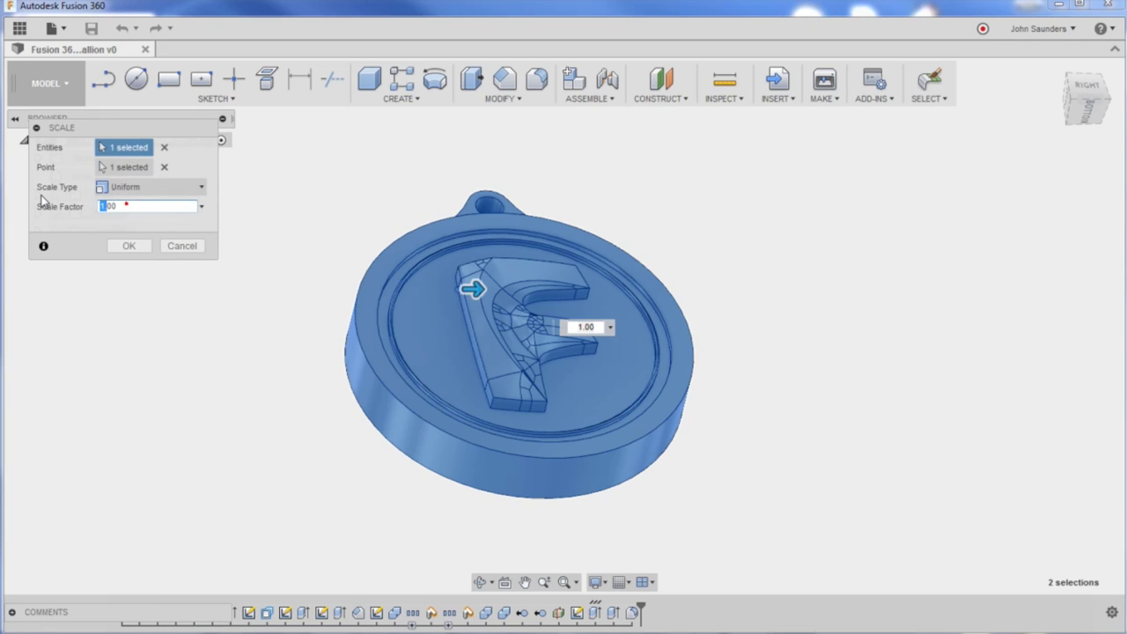
pyautogui.write('.15')
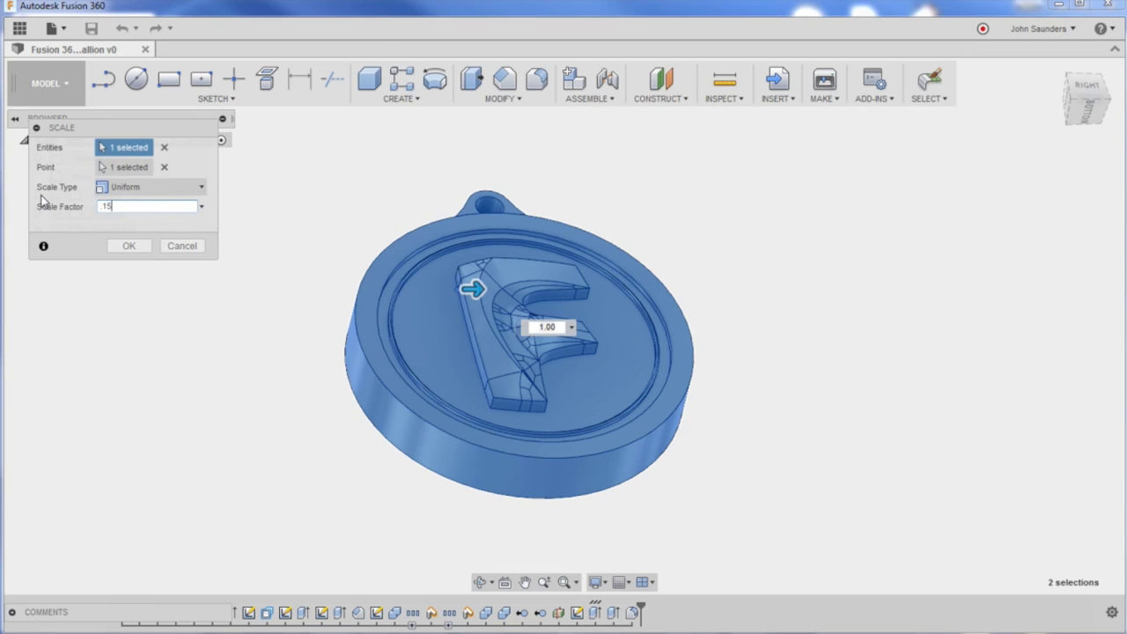
pyautogui.write('/3')
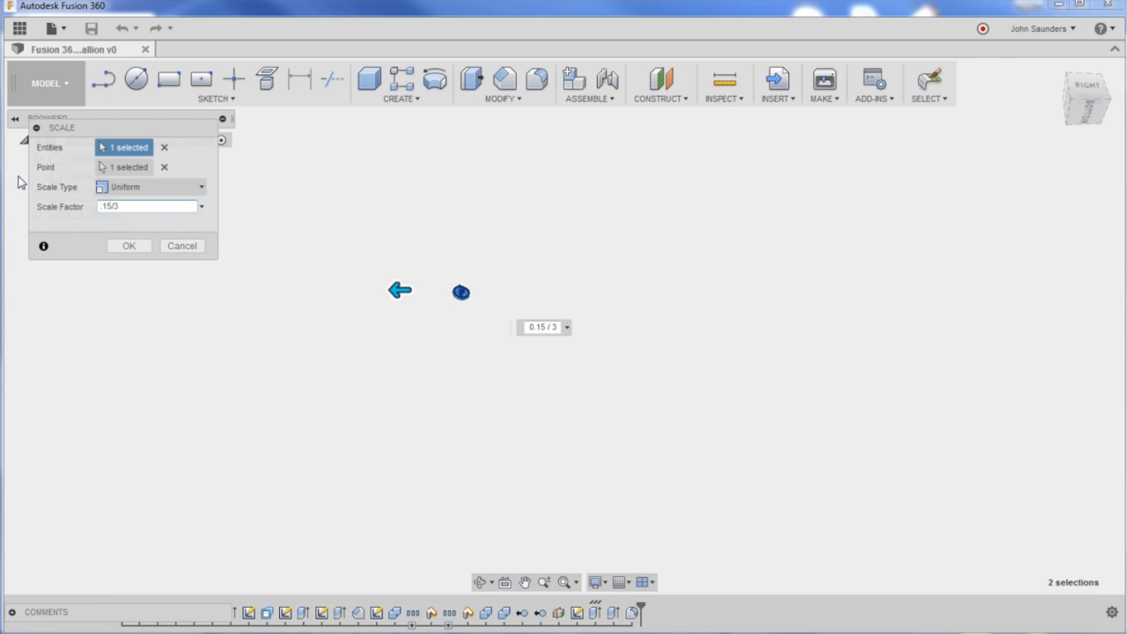
pyautogui.click(130, 246)
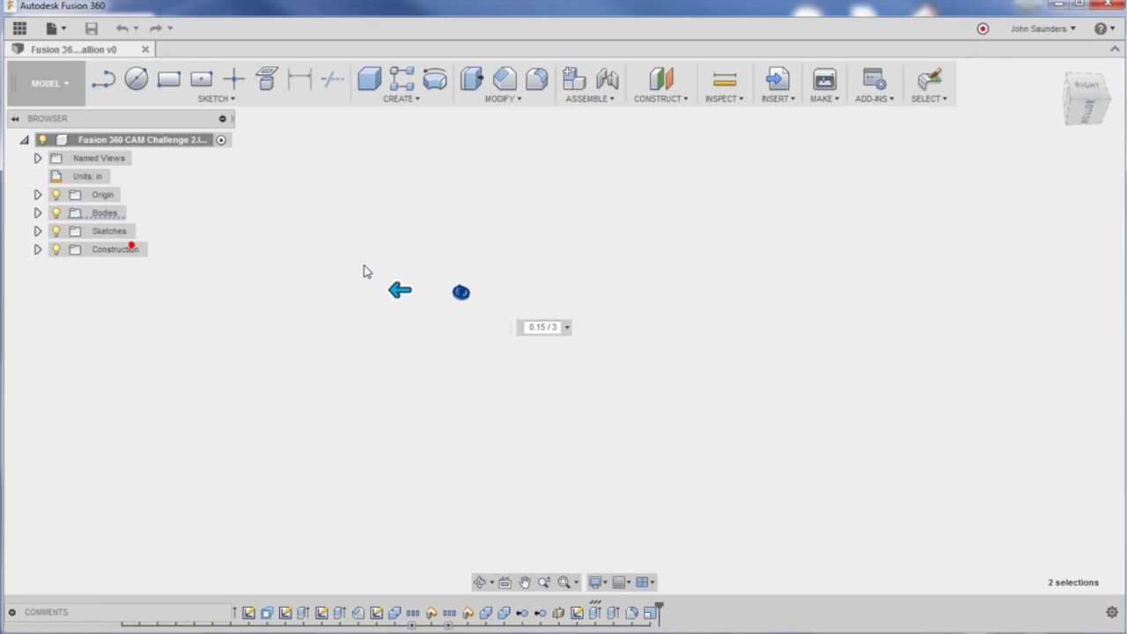
# Measure the diameter of the scaled medallion's outer circular edge
pyautogui.scroll(10, 424, 277)
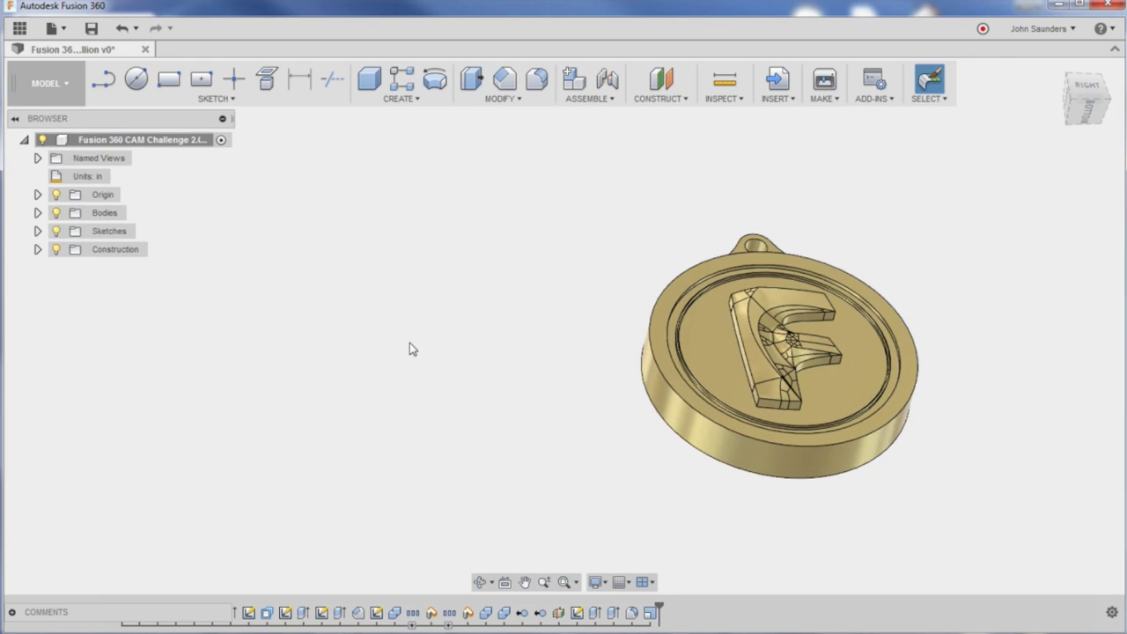
pyautogui.press('i')
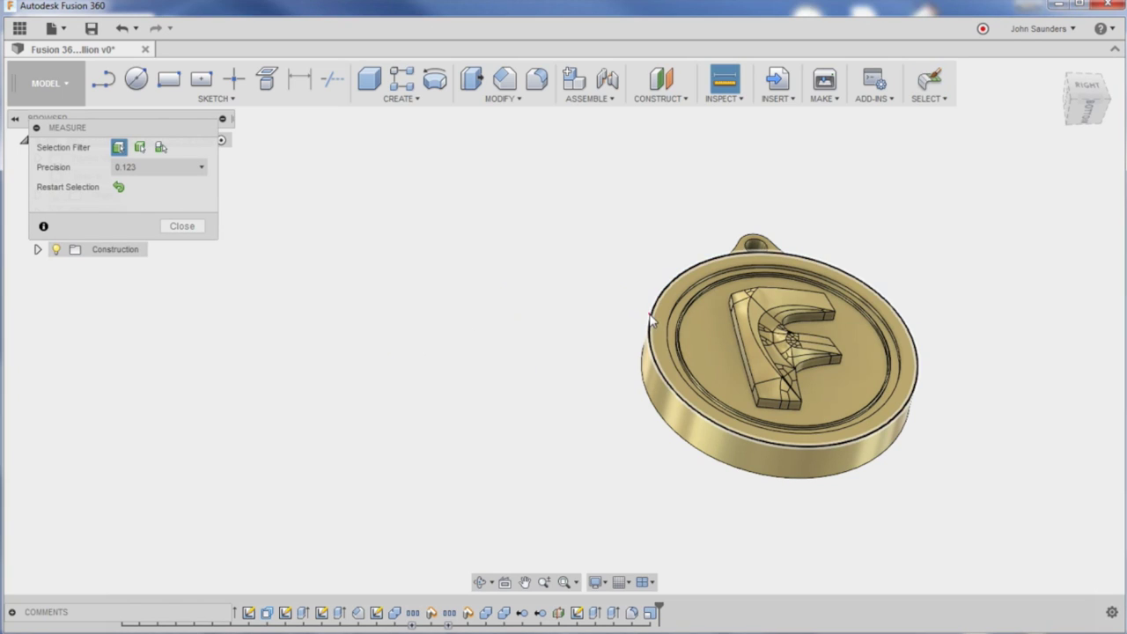
pyautogui.click(754, 247)
pyautogui.moveTo(471, 249); pyautogui.dragTo(355, 229, button='middle')
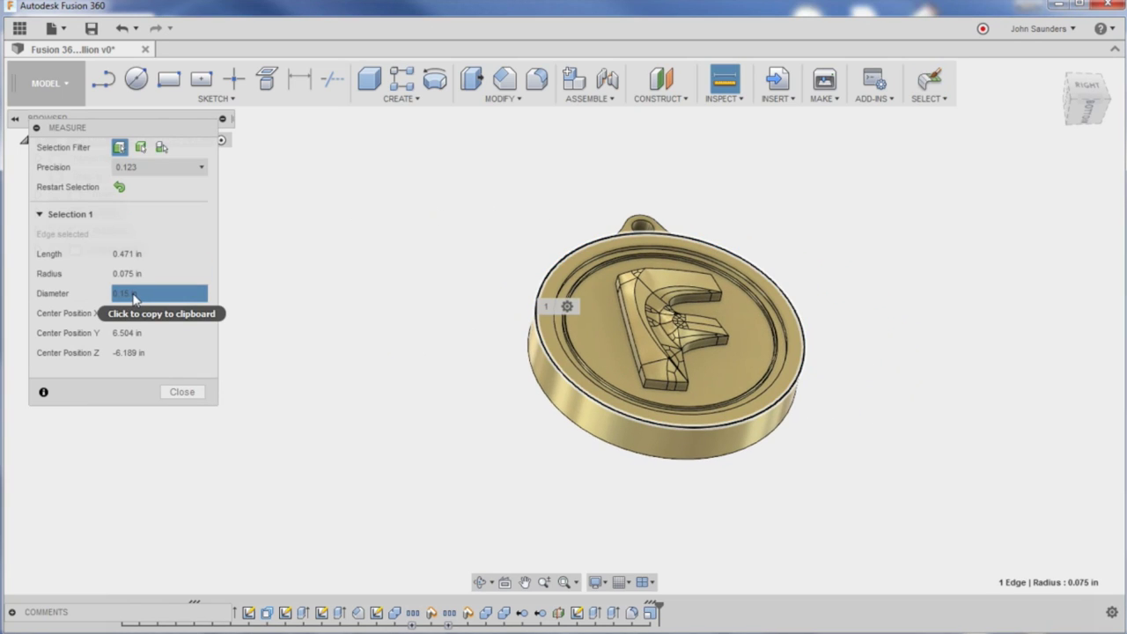
pyautogui.click(182, 391)
# Switch to the CAM workspace and examine the medallion's raised F, lettering and side profile
pyautogui.click(50, 82)
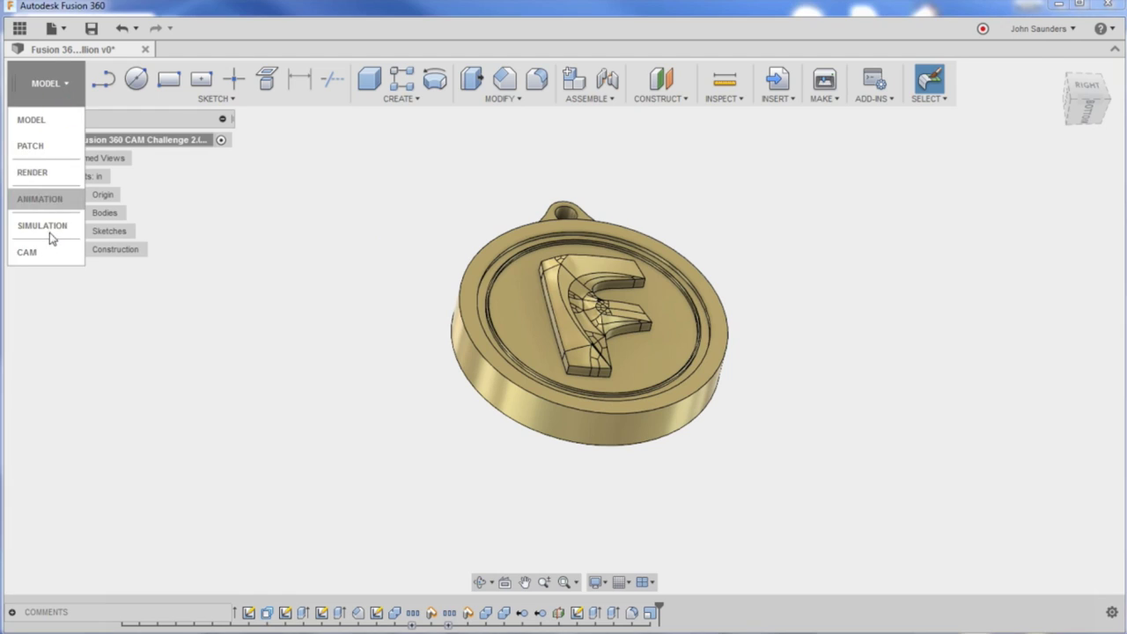
pyautogui.click(37, 255)
pyautogui.keyDown('shift'); pyautogui.moveTo(334, 264); pyautogui.dragTo(304, 225, button='middle'); pyautogui.keyUp('shift')
pyautogui.click(1068, 101)
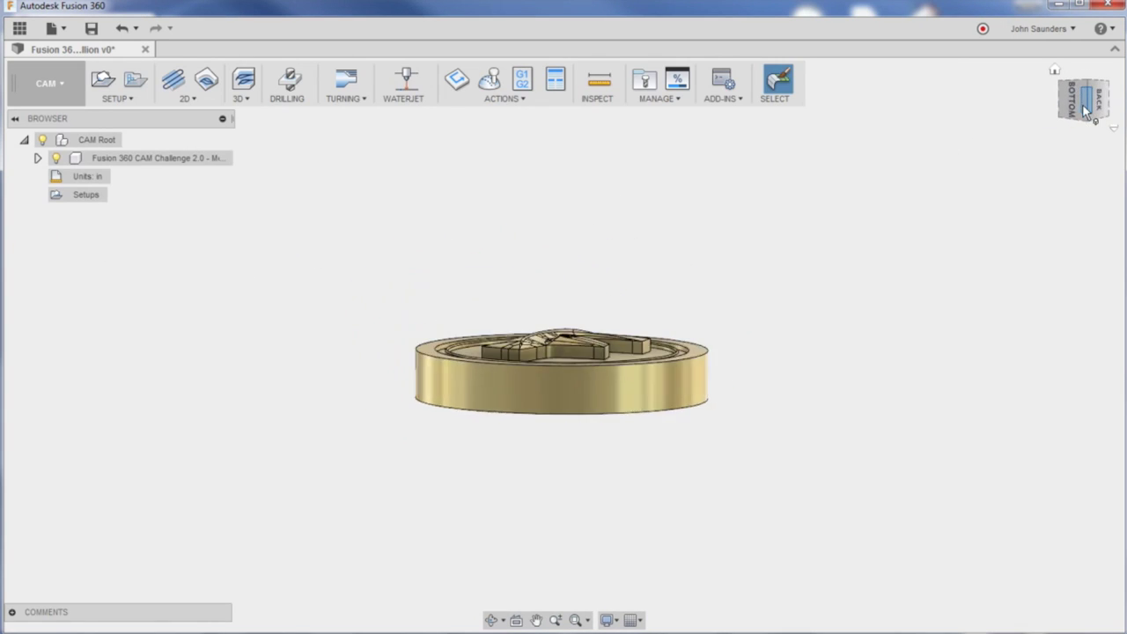
pyautogui.keyDown('shift'); pyautogui.moveTo(490, 324); pyautogui.dragTo(619, 462, button='middle'); pyautogui.keyUp('shift')
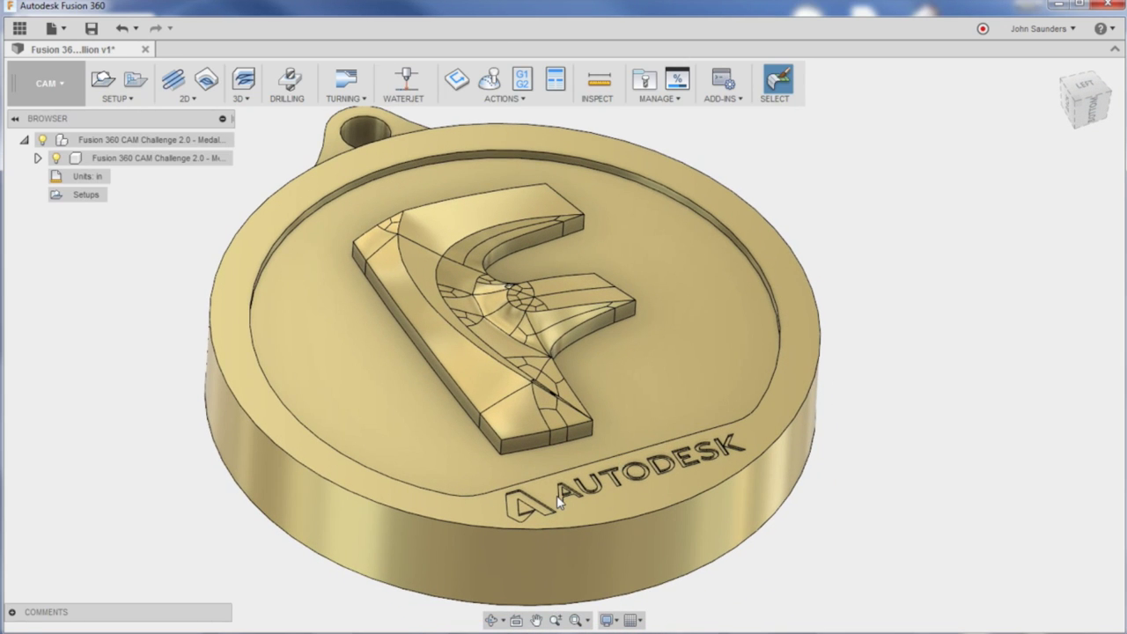
pyautogui.scroll(-1, 486, 399)
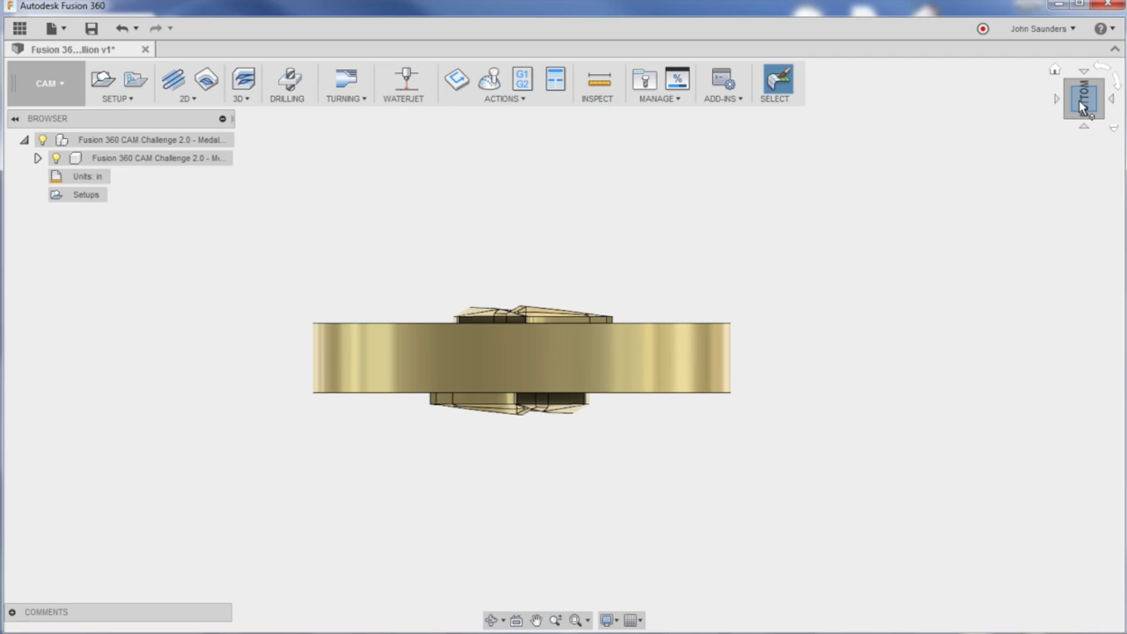
pyautogui.keyDown('shift'); pyautogui.moveTo(384, 212); pyautogui.dragTo(429, 324, button='middle'); pyautogui.keyUp('shift')
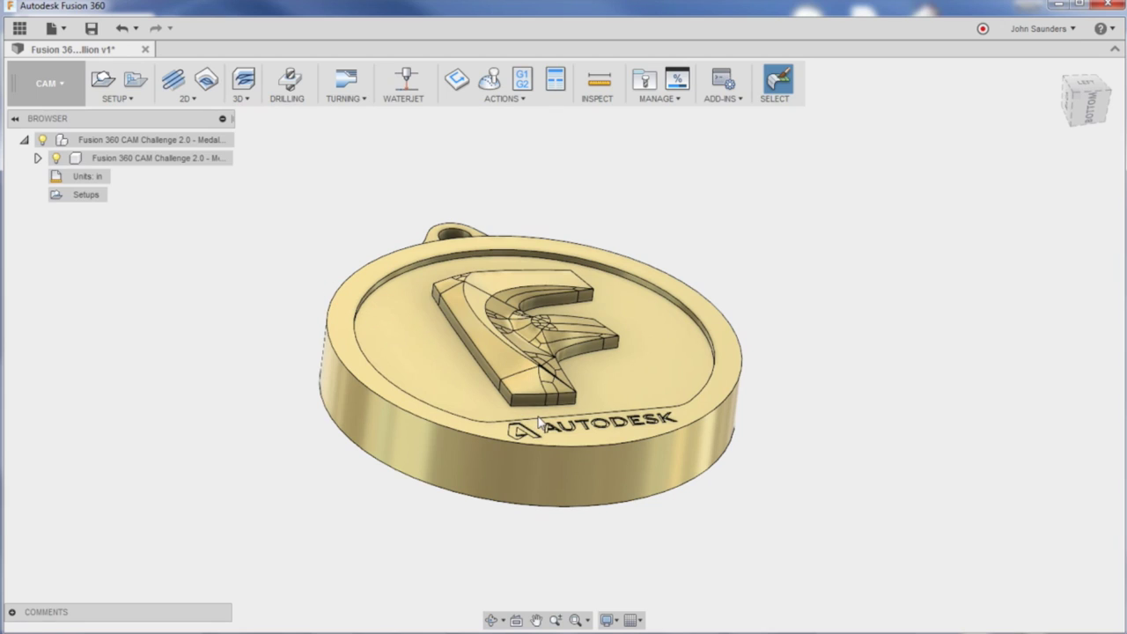
# Return to the Model workspace
pyautogui.click(61, 99)
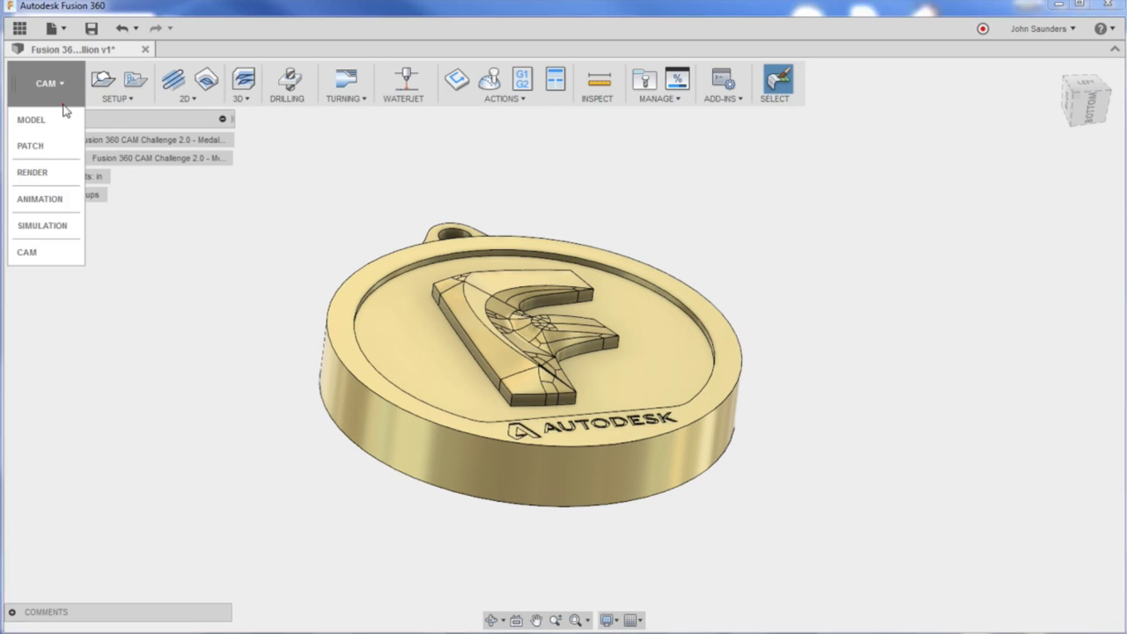
pyautogui.click(61, 120)
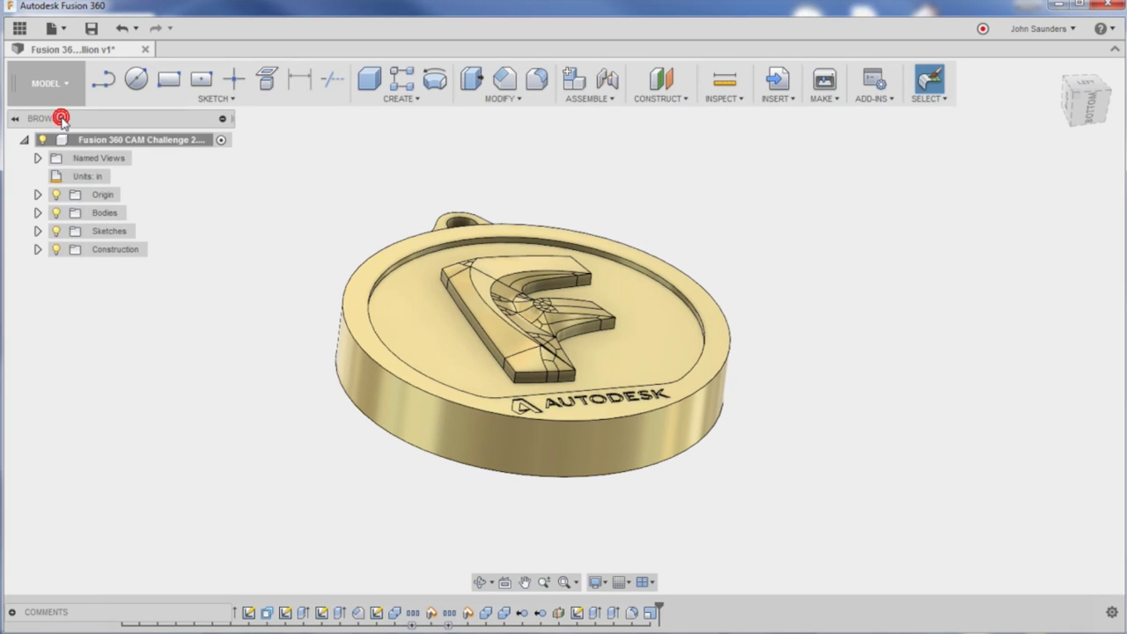
pyautogui.click(683, 101)
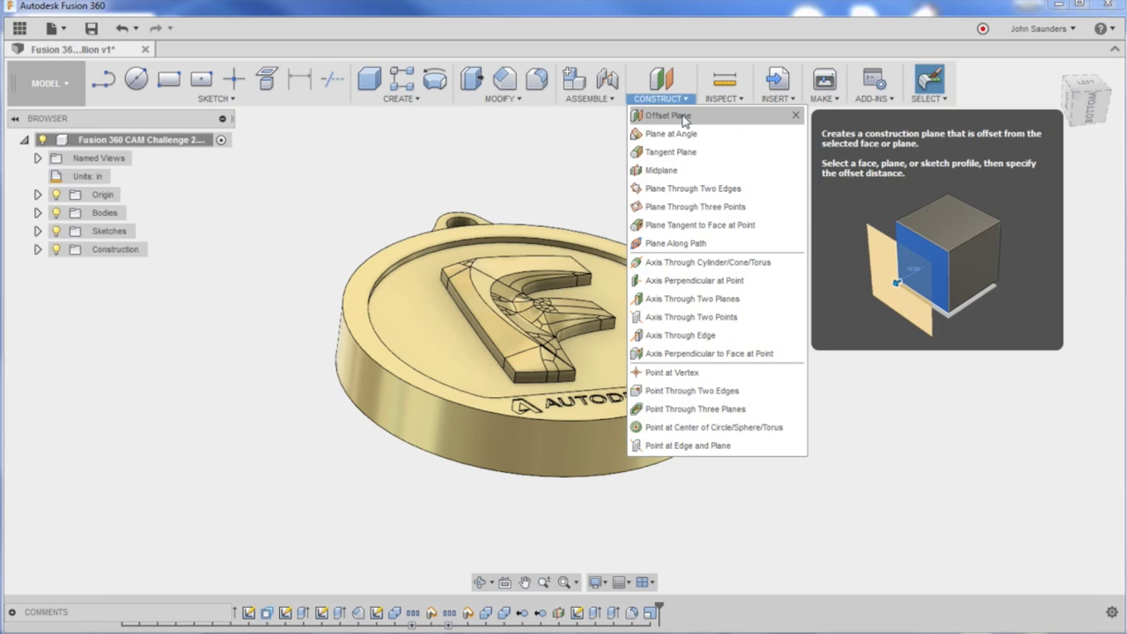
pyautogui.click(669, 115)
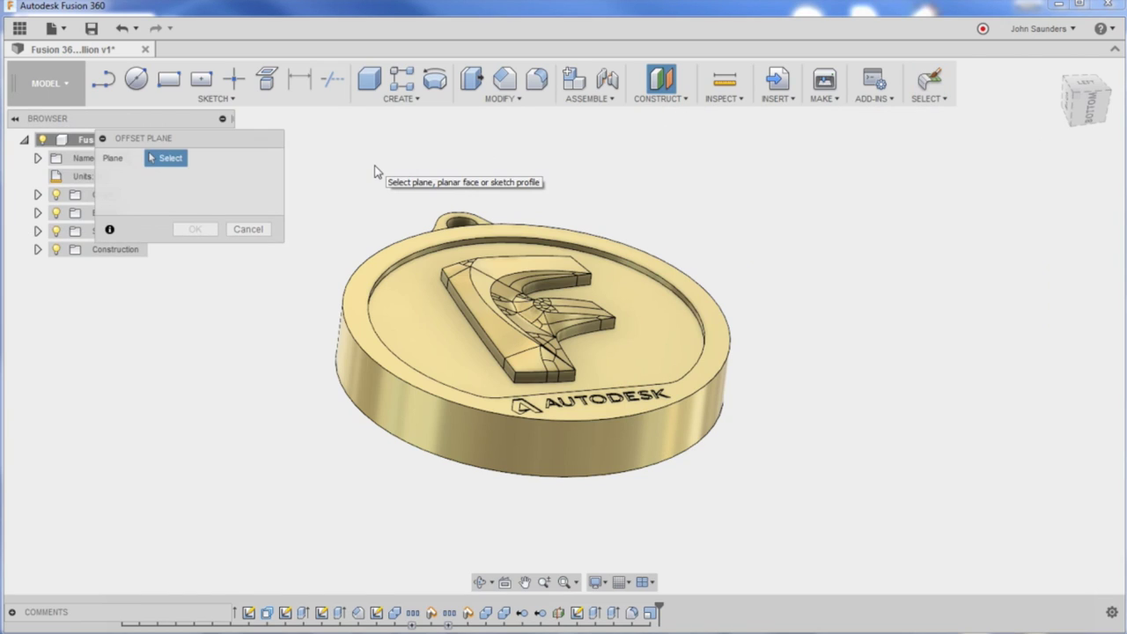
pyautogui.click(396, 248)
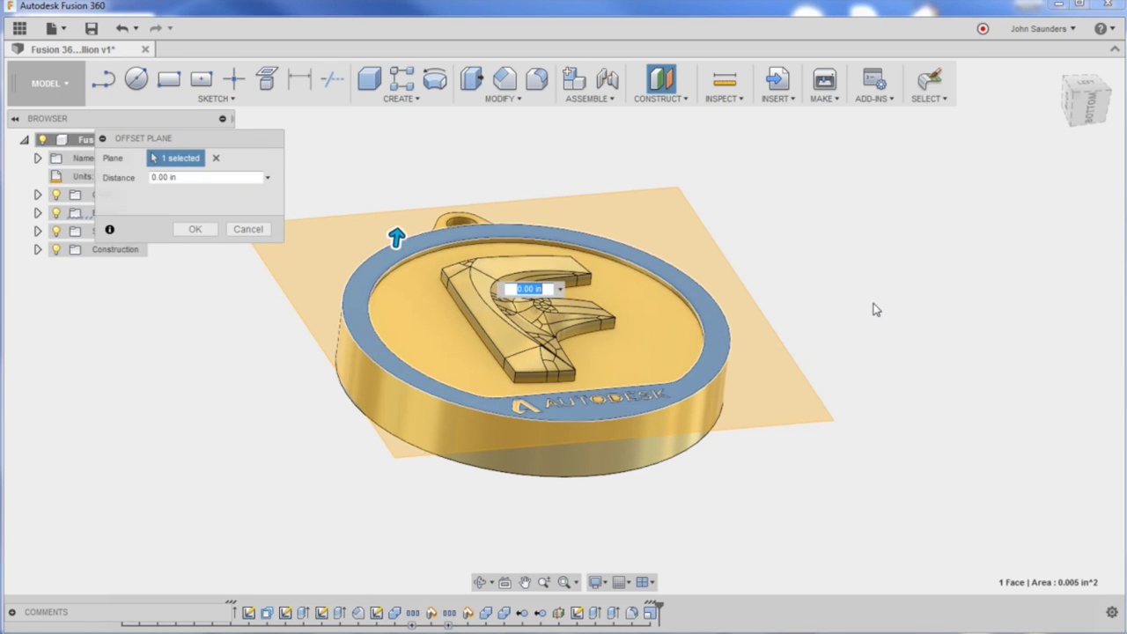
pyautogui.keyDown('shift'); pyautogui.moveTo(876, 310); pyautogui.dragTo(955, 255, button='middle'); pyautogui.keyUp('shift')
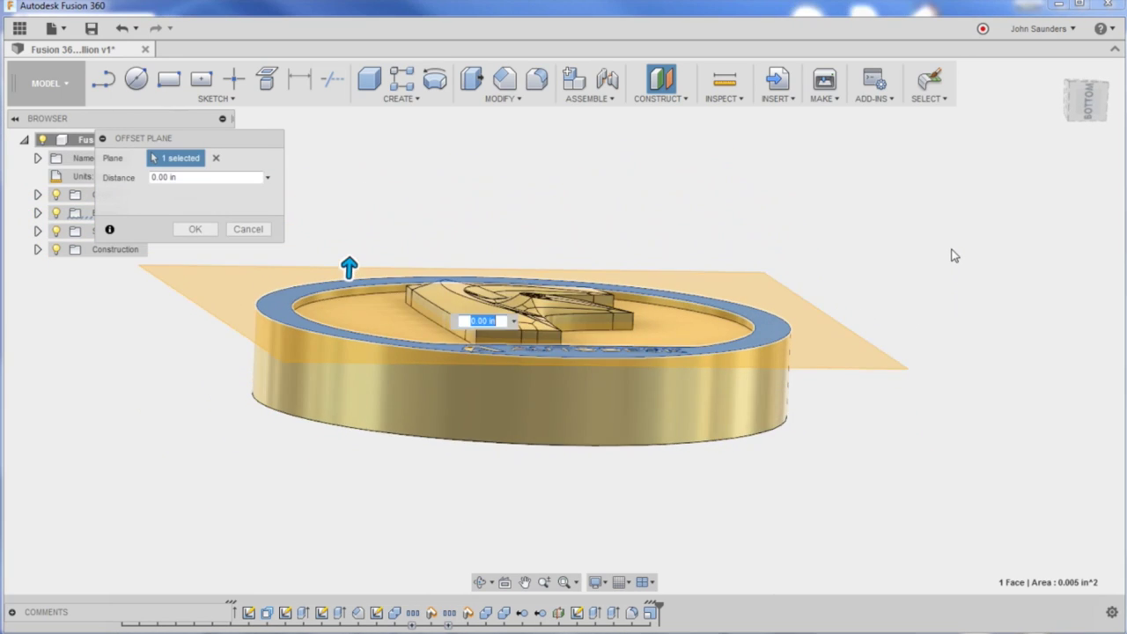
pyautogui.scroll(10, 453, 304)
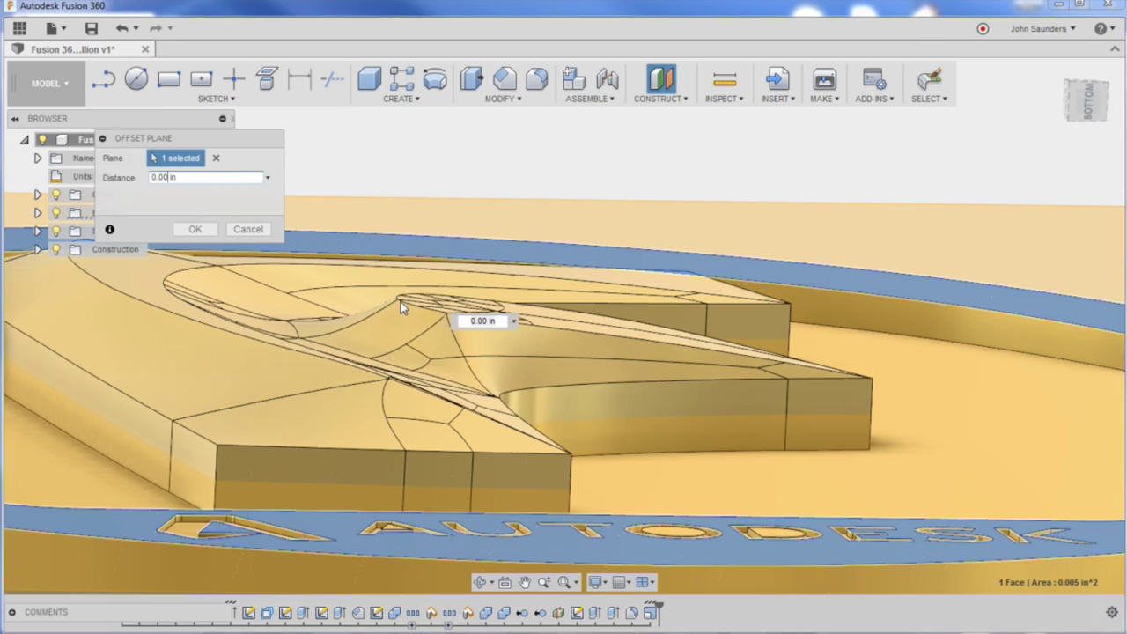
pyautogui.press('Tab')
pyautogui.click(248, 229)
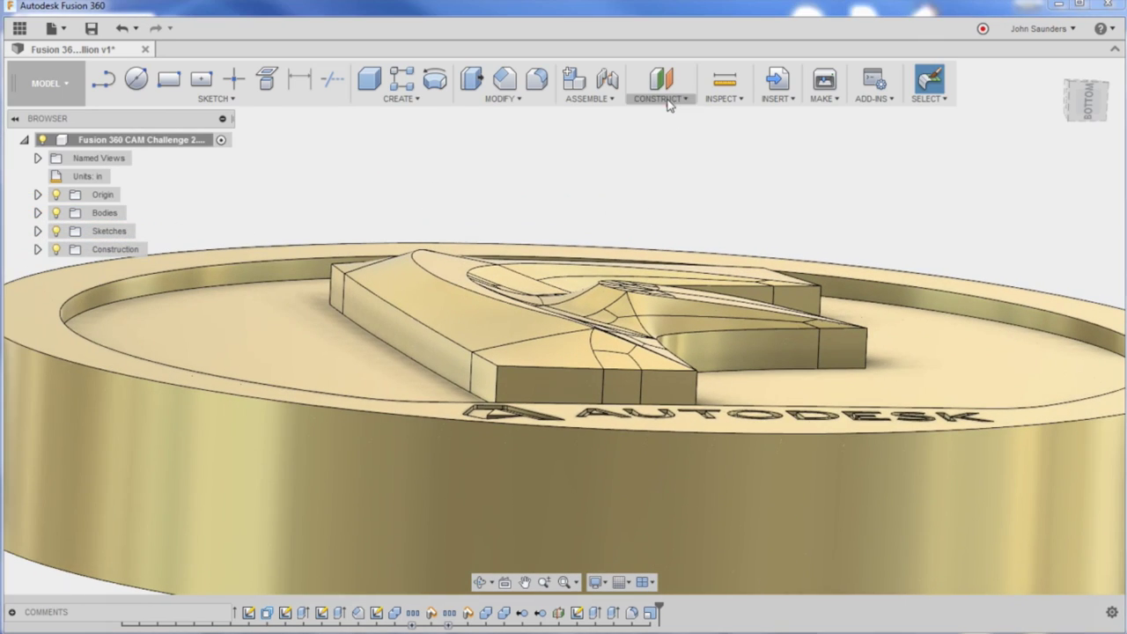
# Create a construction plane offset 0.006 in from the medallion's rim face, level with the highest point of the raised F
pyautogui.click(668, 104)
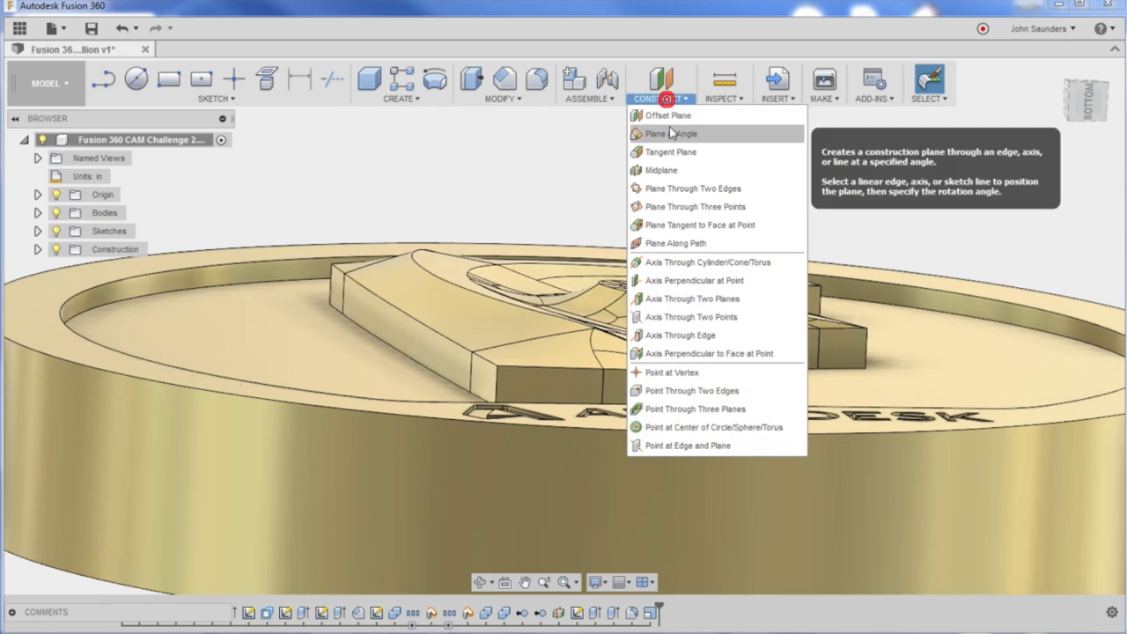
pyautogui.click(656, 114)
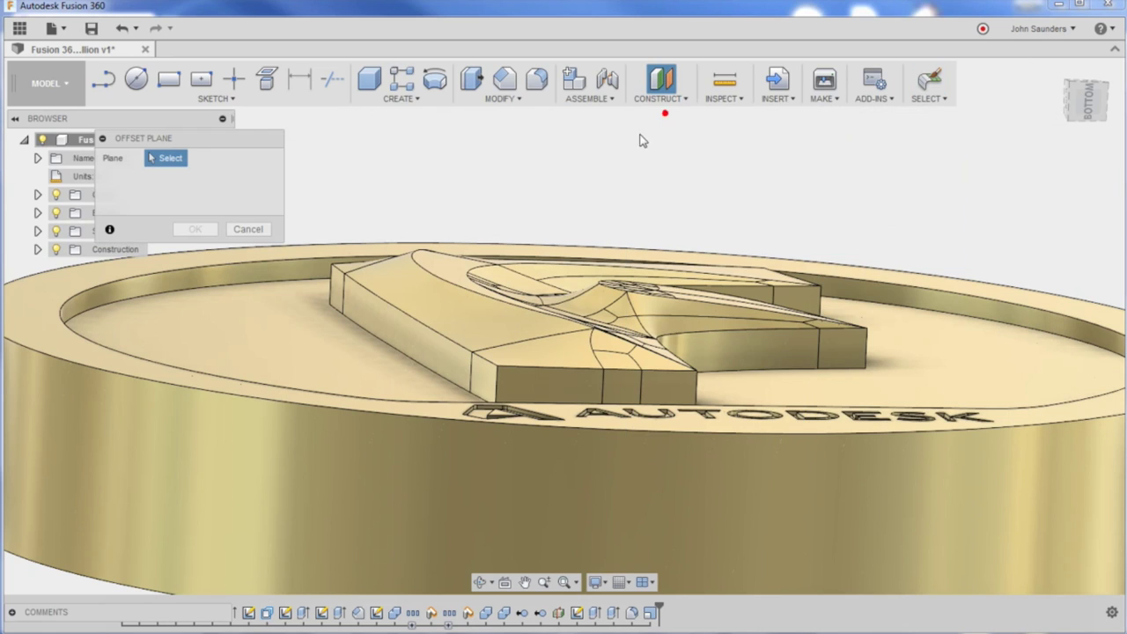
pyautogui.click(365, 248)
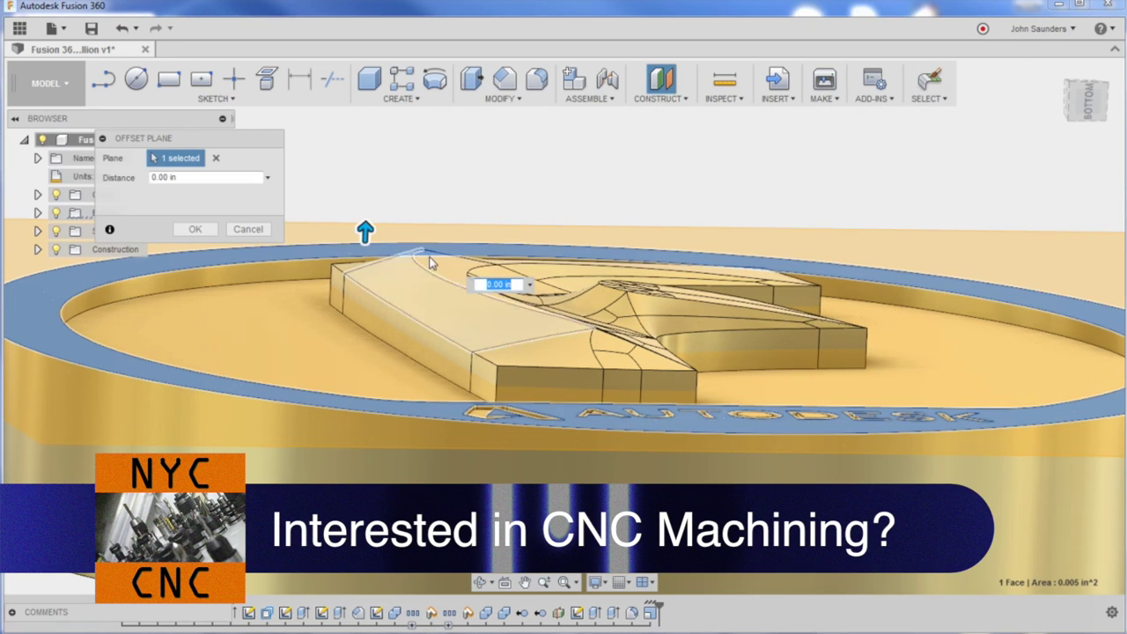
pyautogui.click(601, 290)
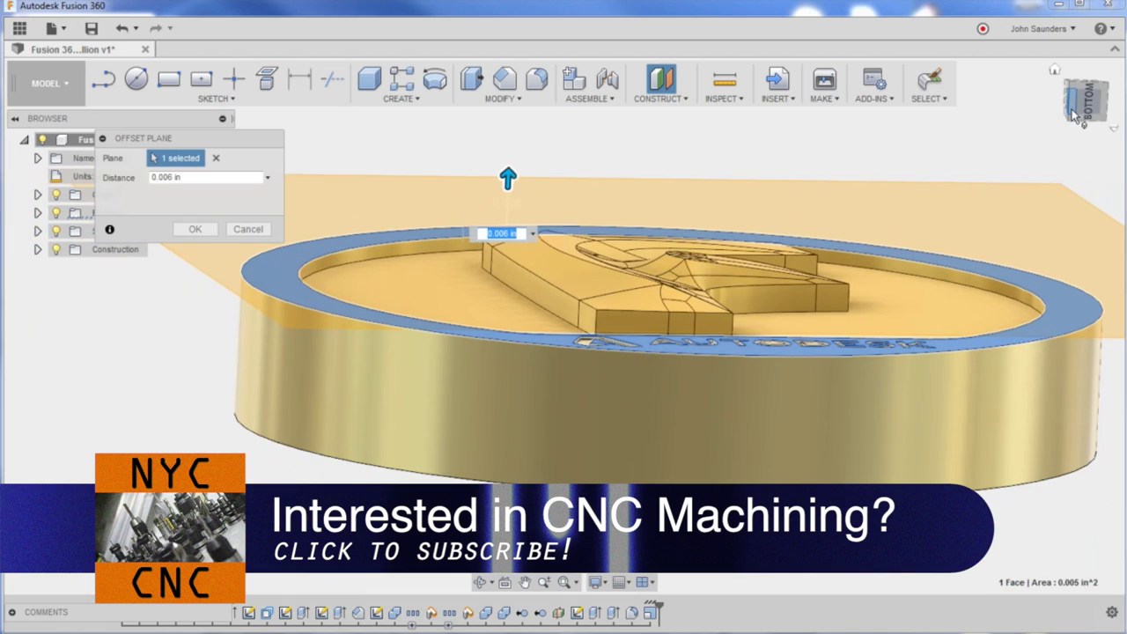
pyautogui.click(1085, 99)
pyautogui.scroll(4, 604, 290)
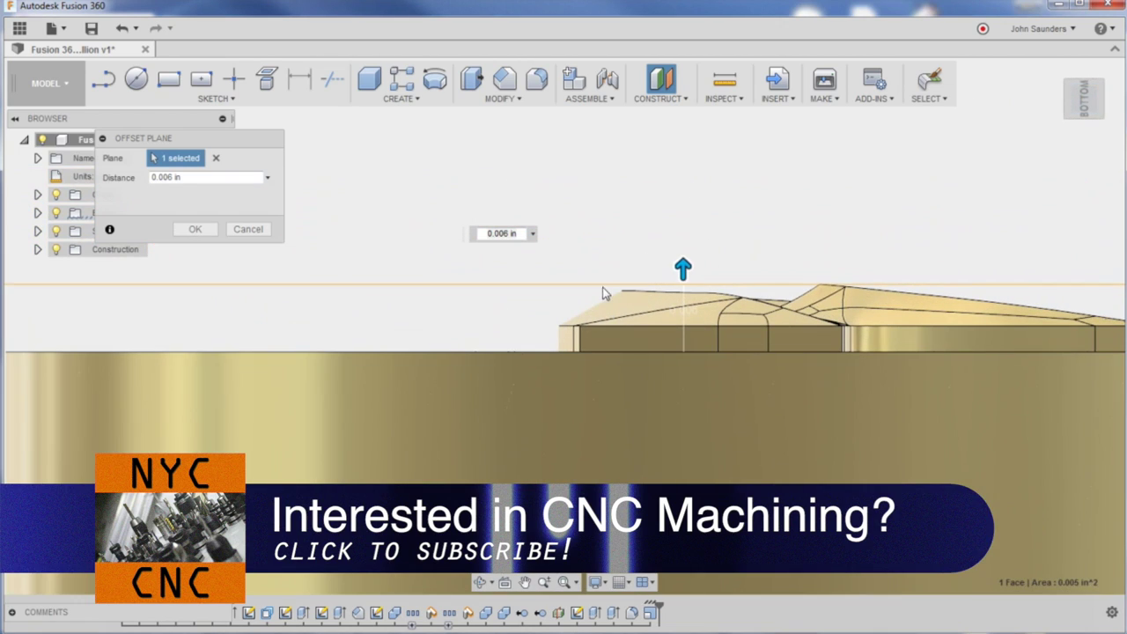
pyautogui.click(203, 229)
# Sketch on the offset construction plane and project the edges of the medallion's rim face and recessed floor, including the F outline and lettering
pyautogui.scroll(-5, 392, 253)
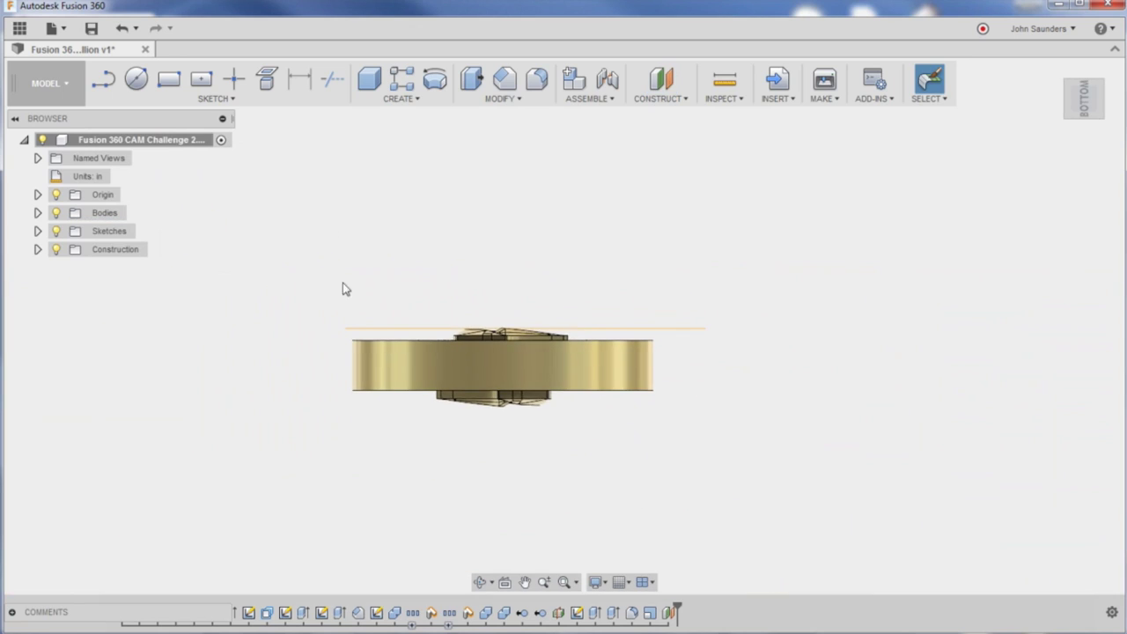
pyautogui.keyDown('shift'); pyautogui.moveTo(343, 282); pyautogui.dragTo(341, 302, button='middle'); pyautogui.keyUp('shift')
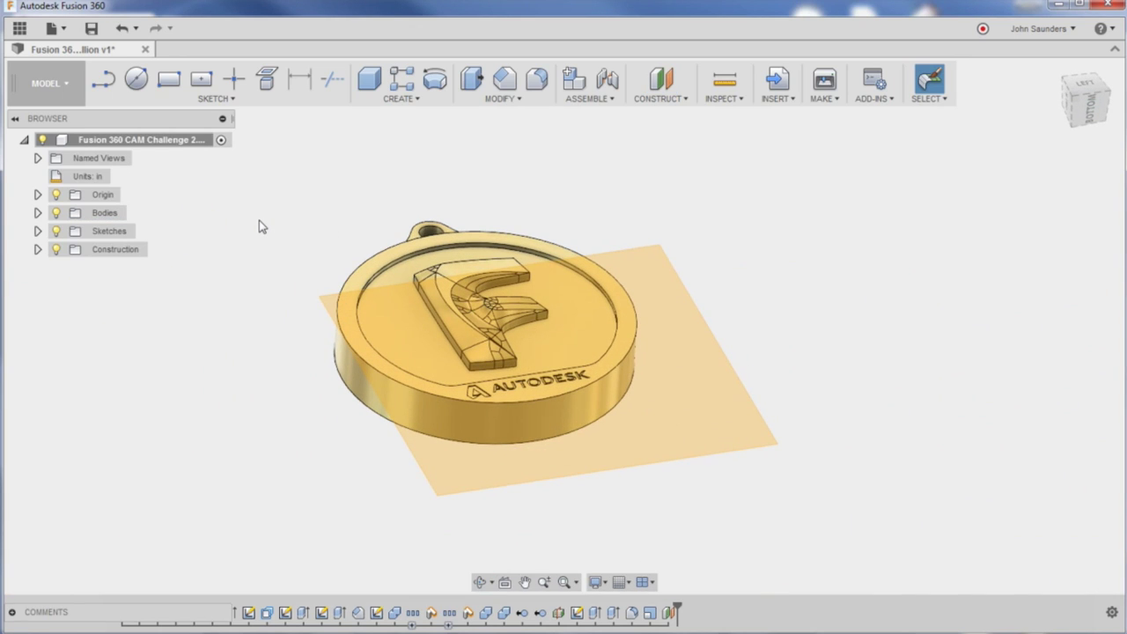
pyautogui.press('s')
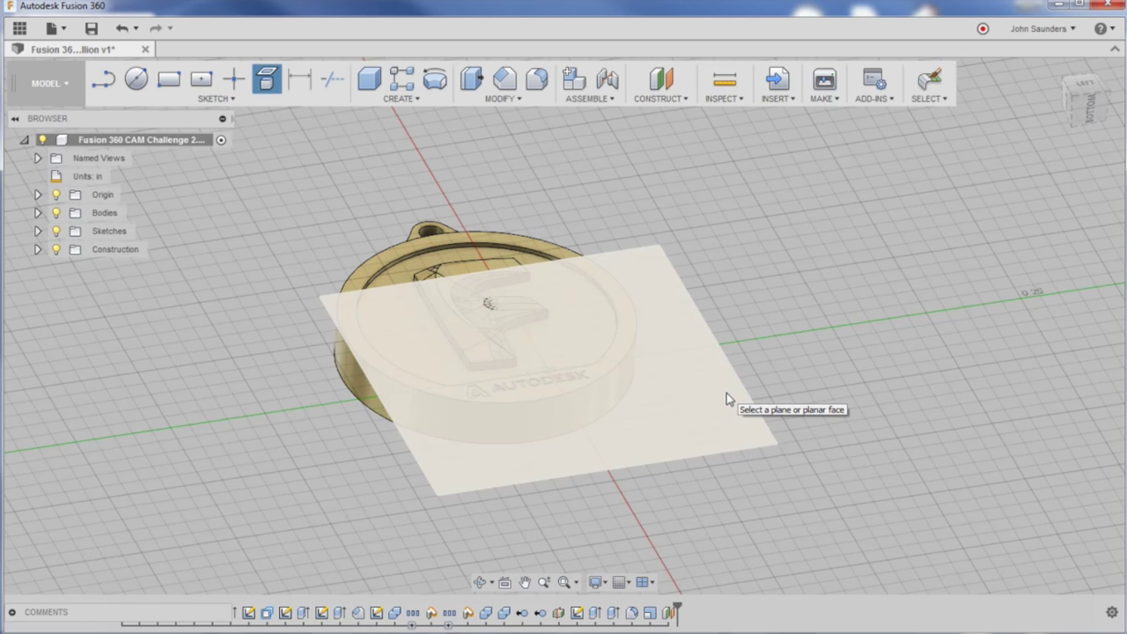
pyautogui.click(728, 393)
pyautogui.press('p')
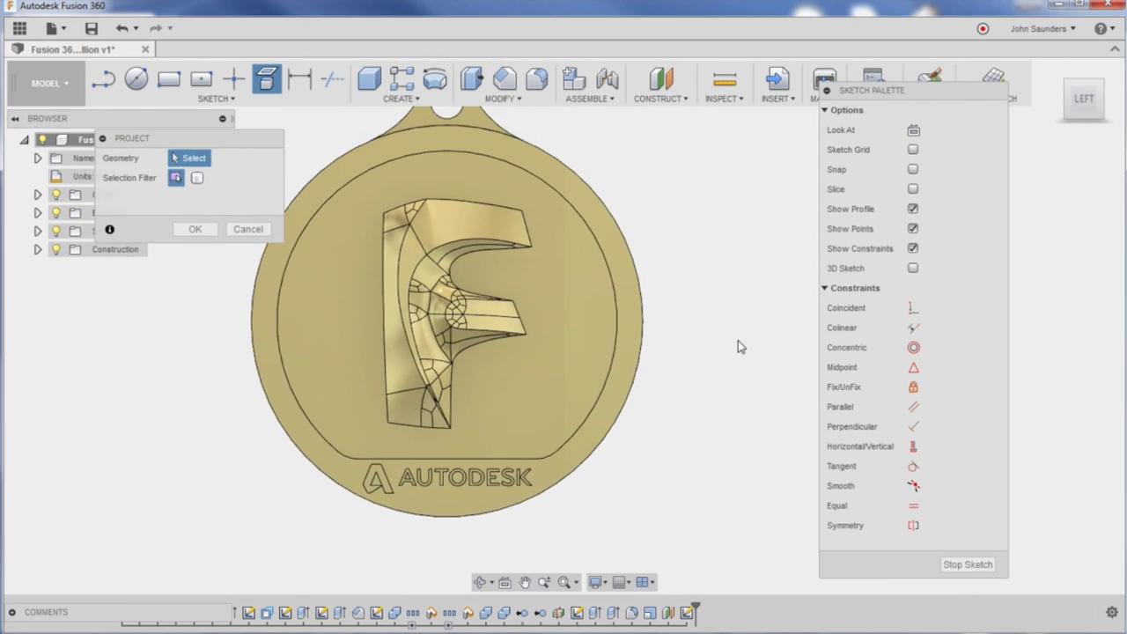
pyautogui.scroll(5, 650, 252)
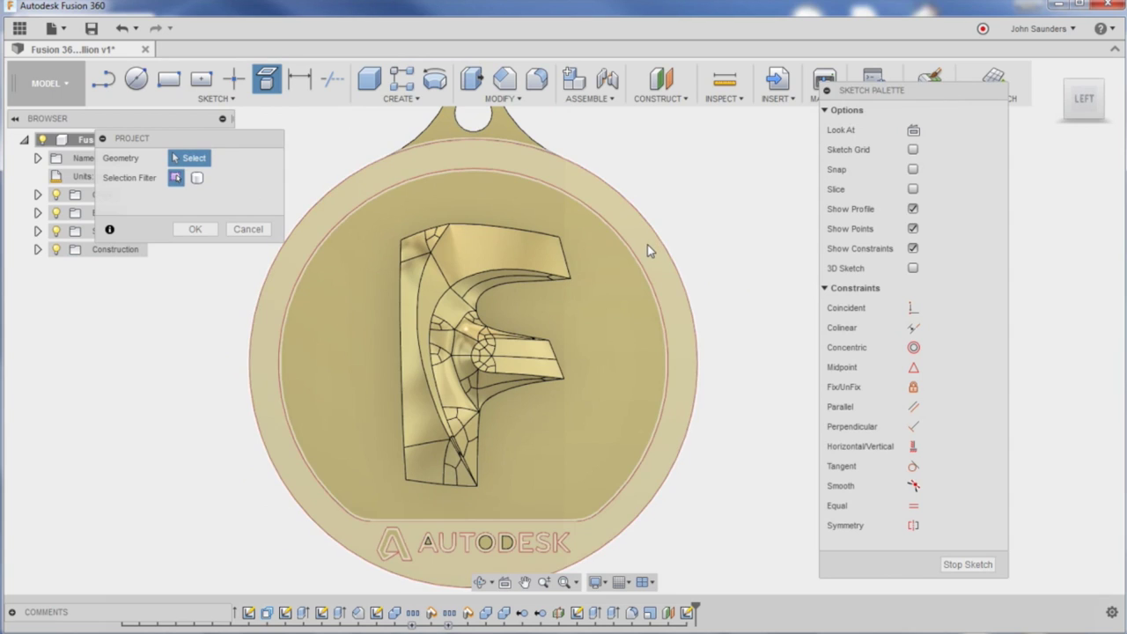
pyautogui.click(645, 248)
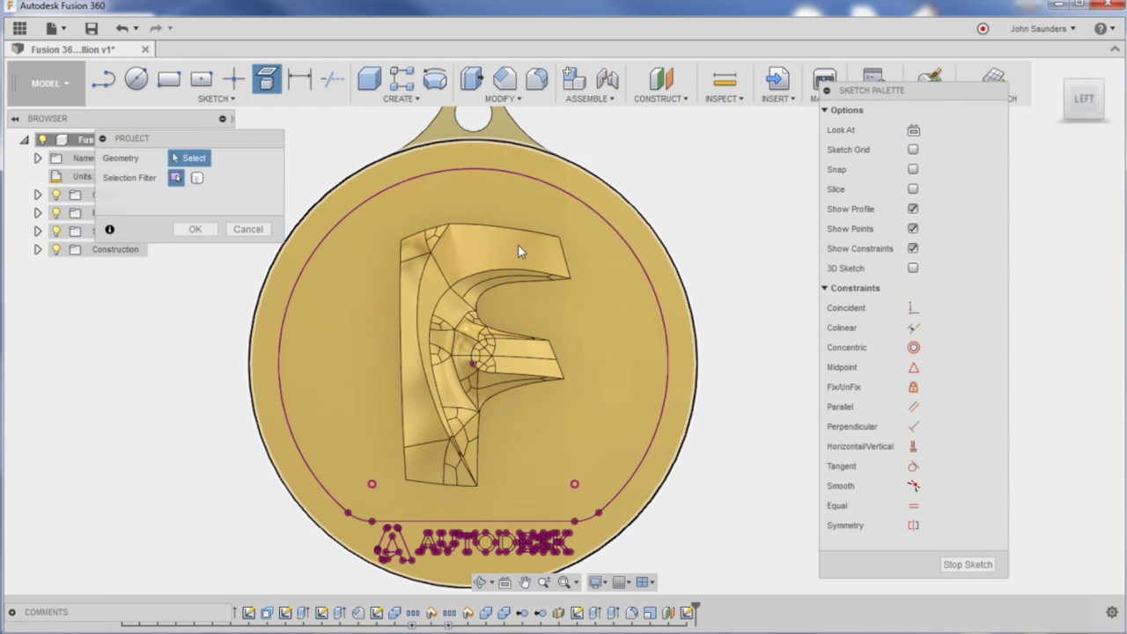
pyautogui.click(591, 337)
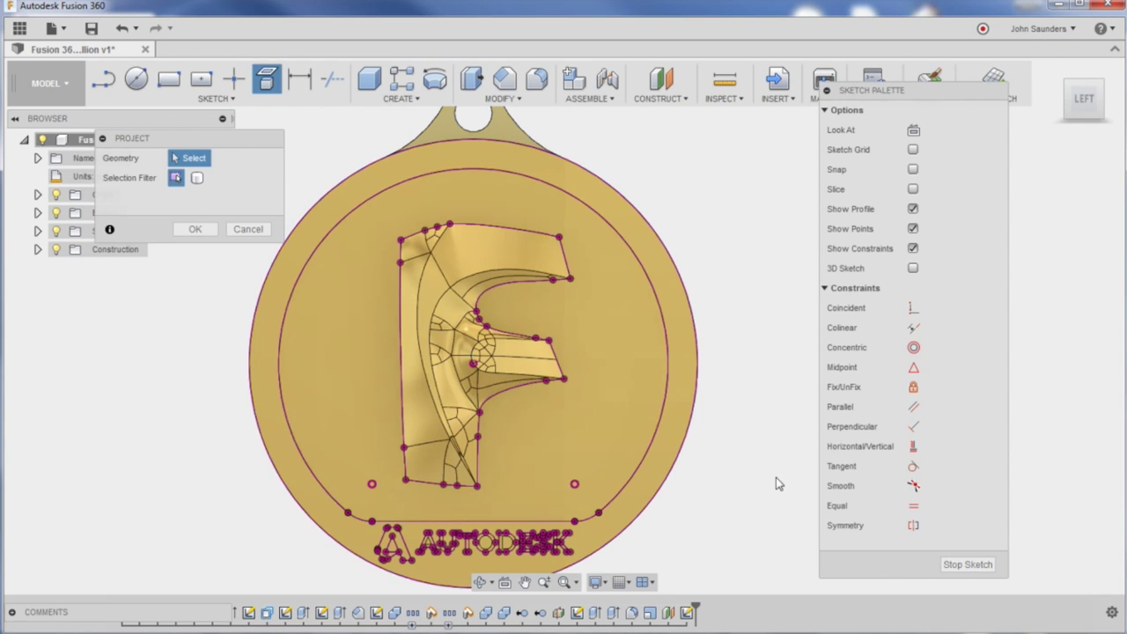
pyautogui.moveTo(774, 477)
pyautogui.keyDown('shift'); pyautogui.mouseDown(button='middle')
pyautogui.moveTo(760, 464)
pyautogui.moveTo(775, 434)
pyautogui.mouseUp(button='middle'); pyautogui.keyUp('shift')
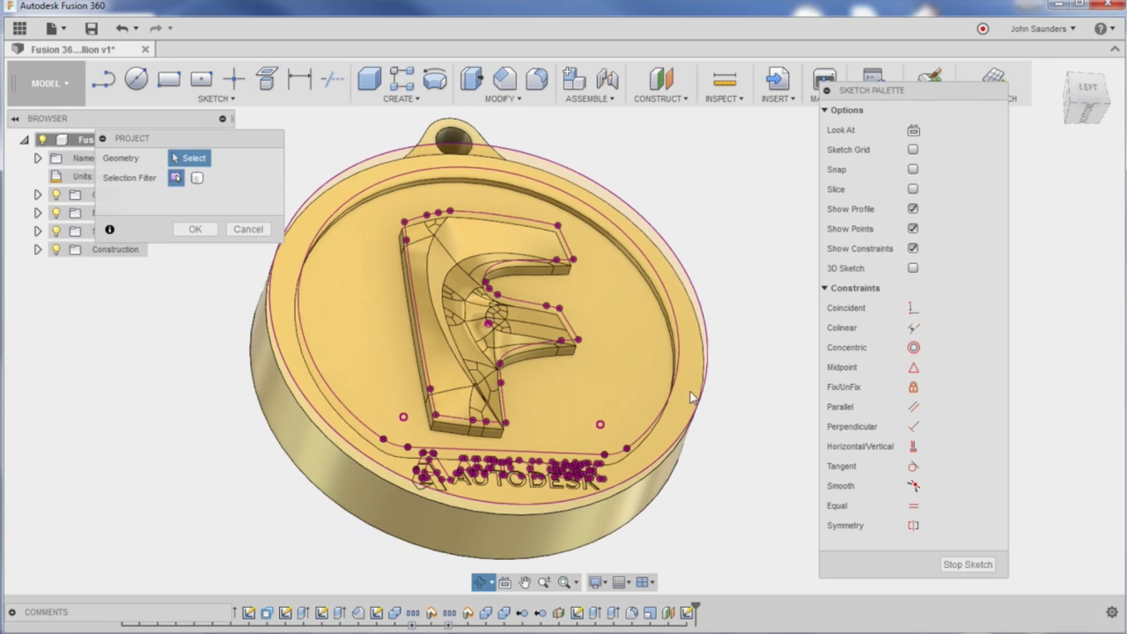
# Examine the projected F and AUTODESK lettering curves with the bodies hidden and shown for comparison
pyautogui.click(55, 213)
pyautogui.scroll(5, 730, 473)
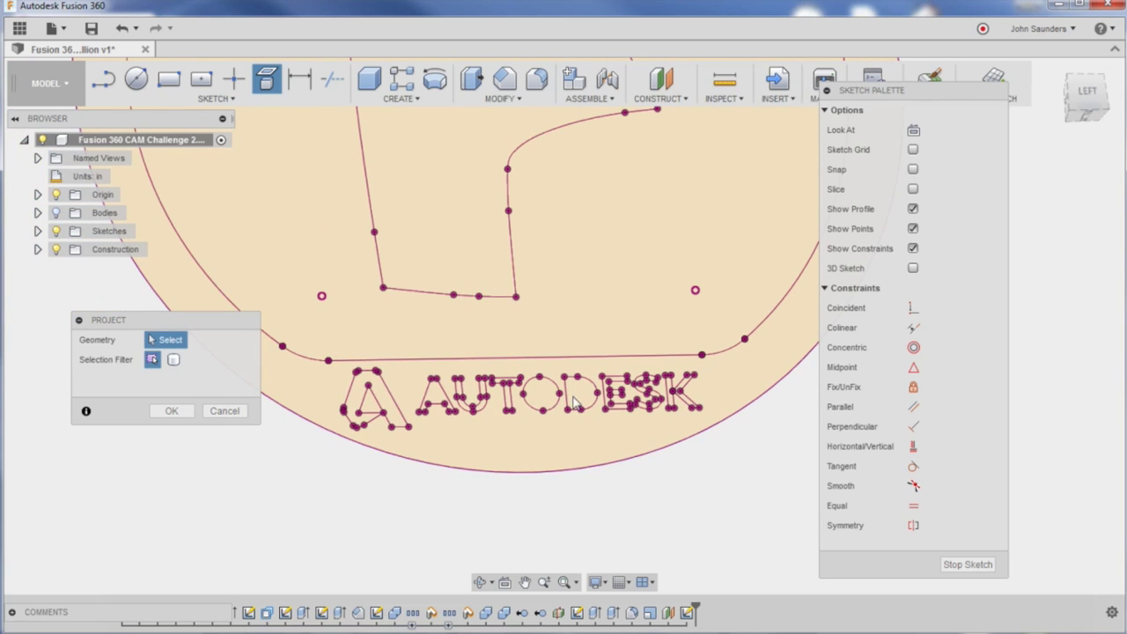
pyautogui.scroll(-4, 451, 391)
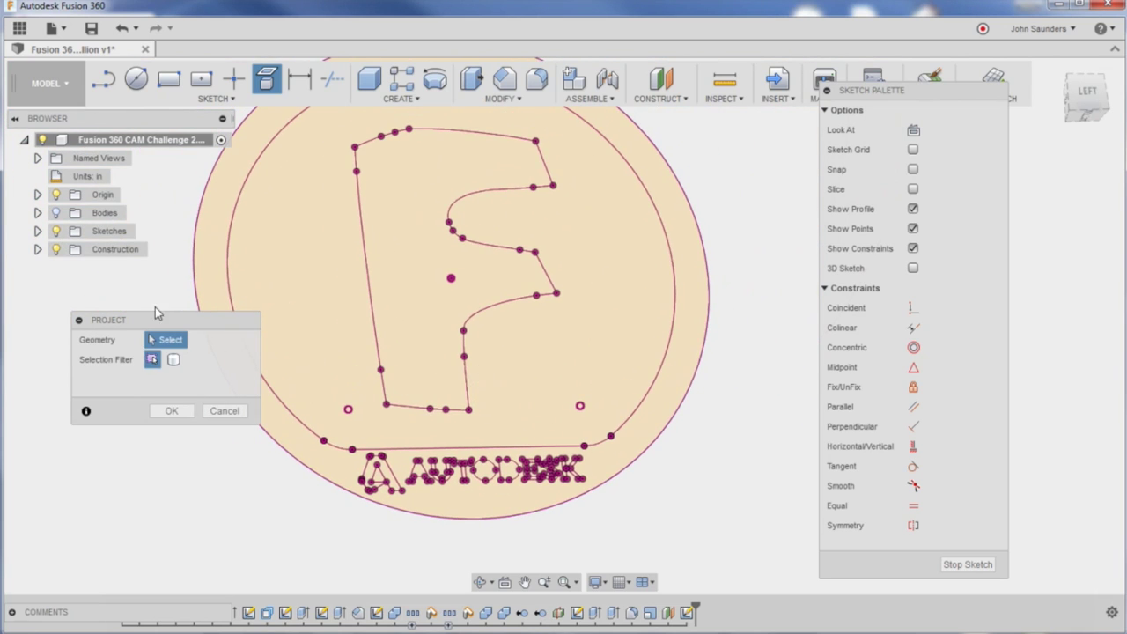
pyautogui.click(55, 213)
pyautogui.scroll(5, 421, 497)
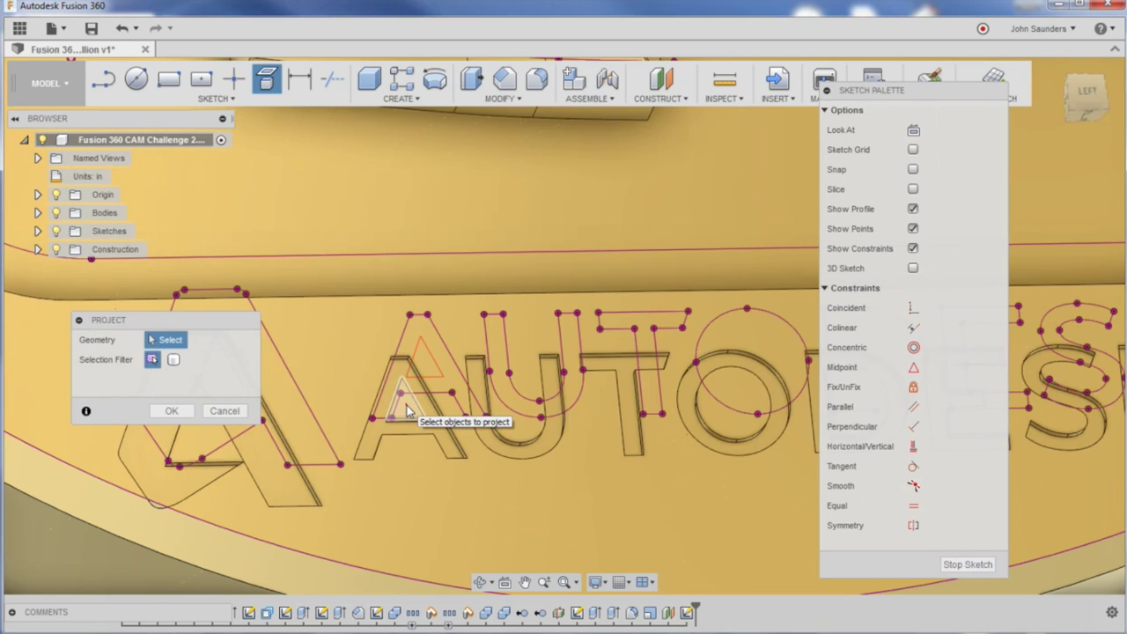
pyautogui.keyDown('shift'); pyautogui.moveTo(404, 400); pyautogui.dragTo(742, 428, button='middle'); pyautogui.keyUp('shift')
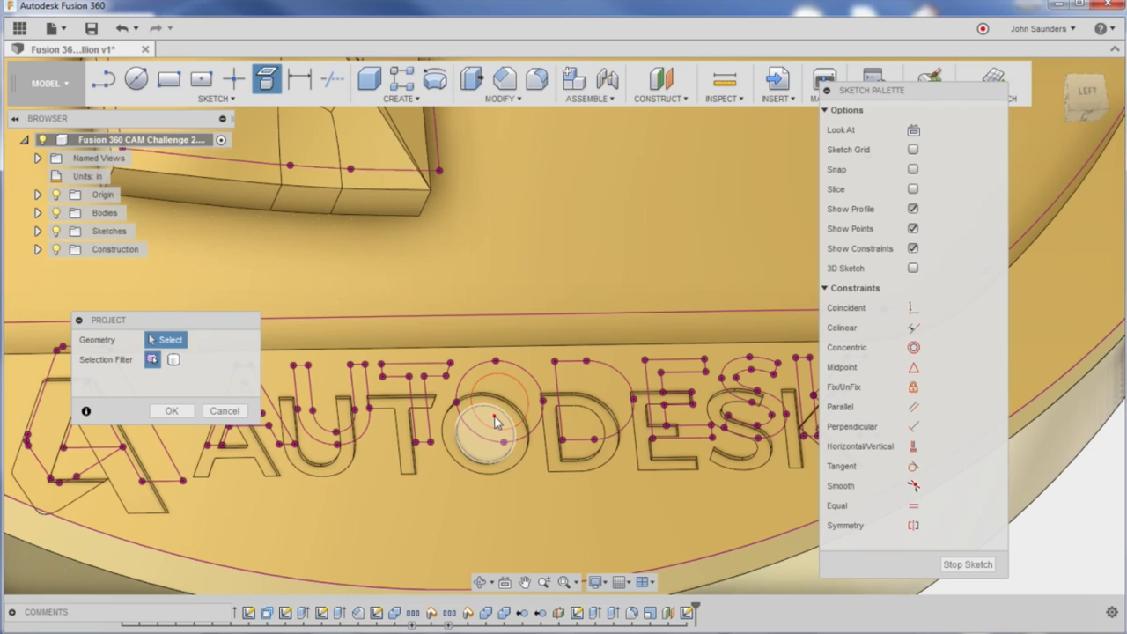
pyautogui.scroll(-4, 579, 419)
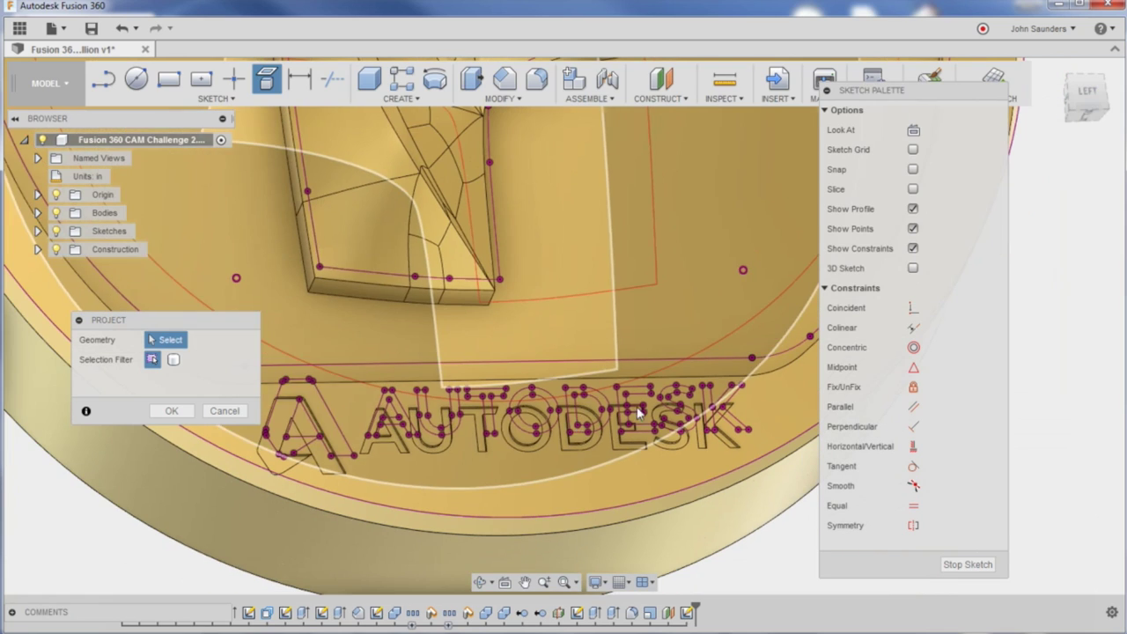
pyautogui.click(56, 213)
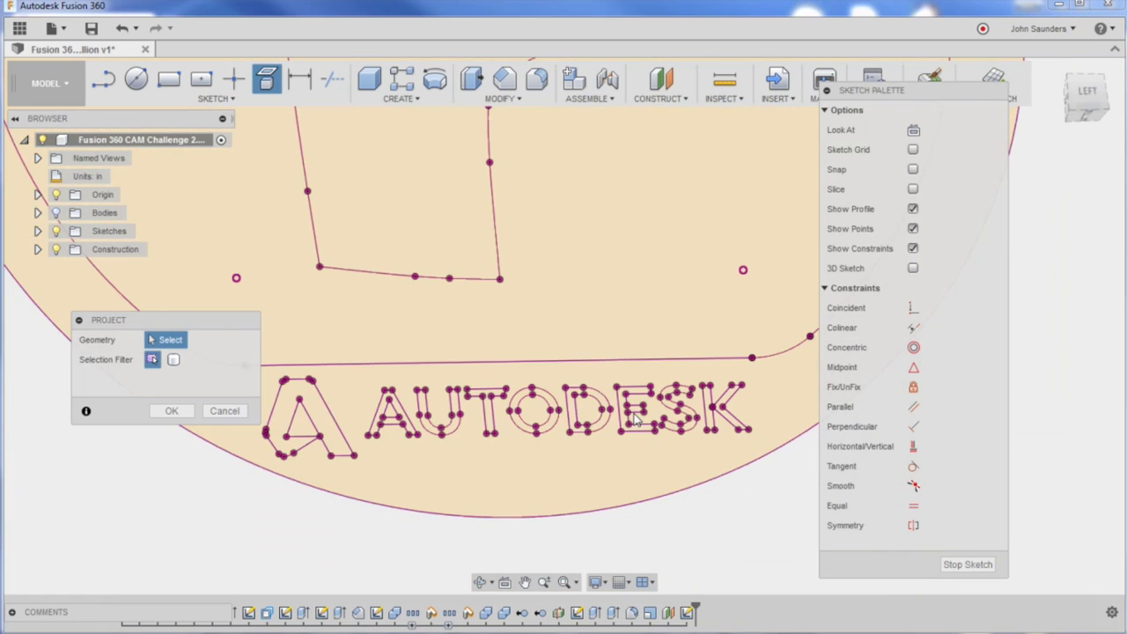
pyautogui.scroll(-5, 353, 418)
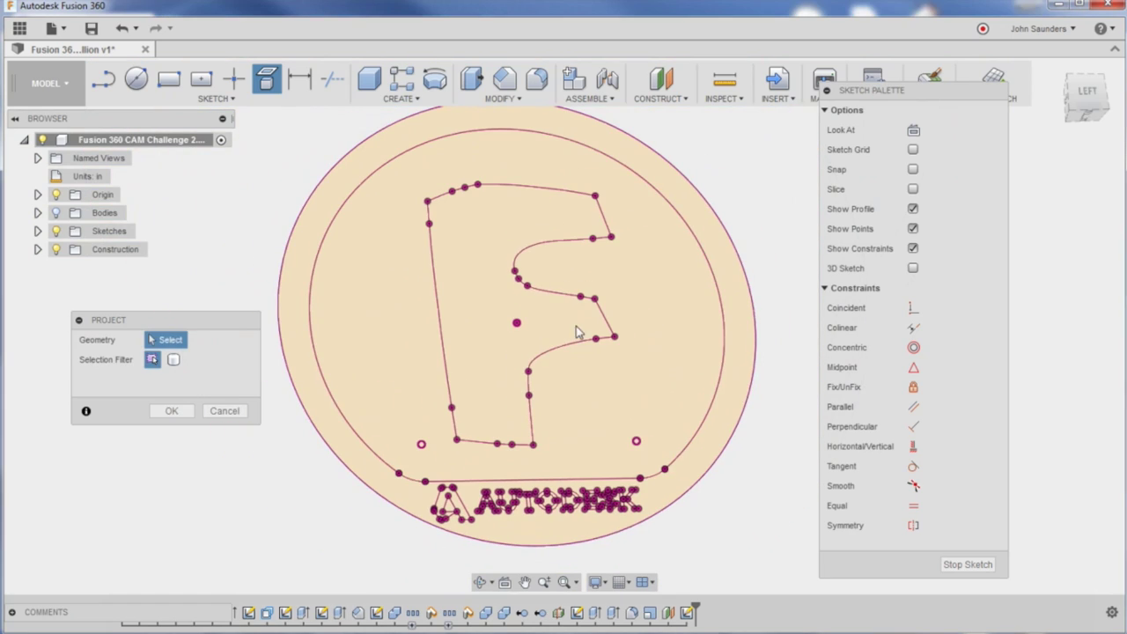
# Finish the projection and its sketch, and switch to the CAM workspace
pyautogui.click(171, 410)
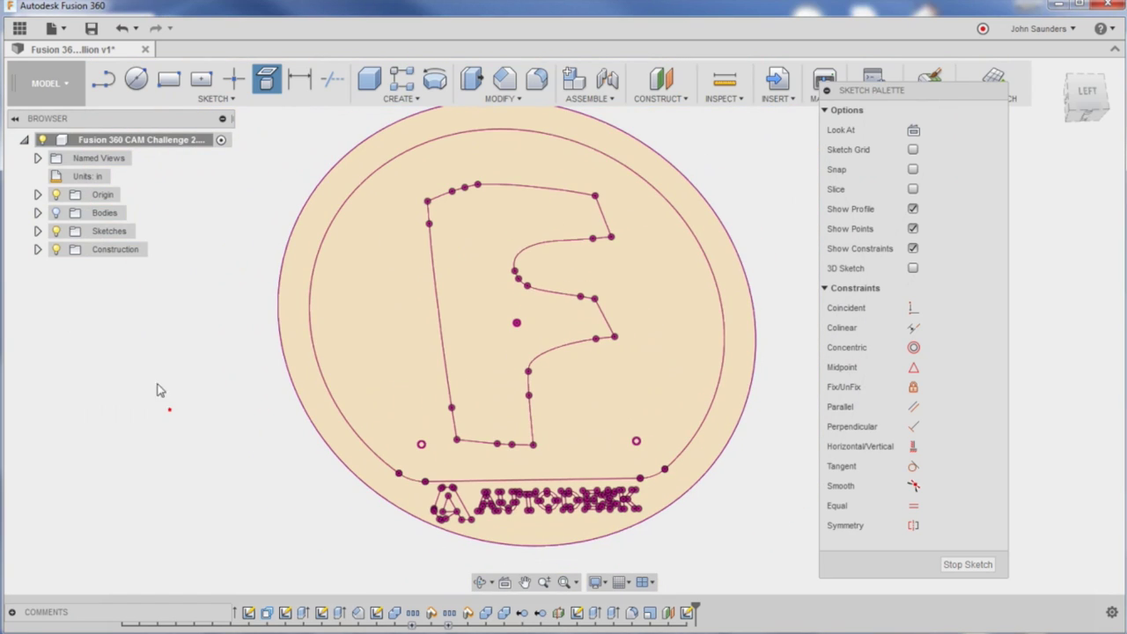
pyautogui.click(967, 564)
pyautogui.click(58, 103)
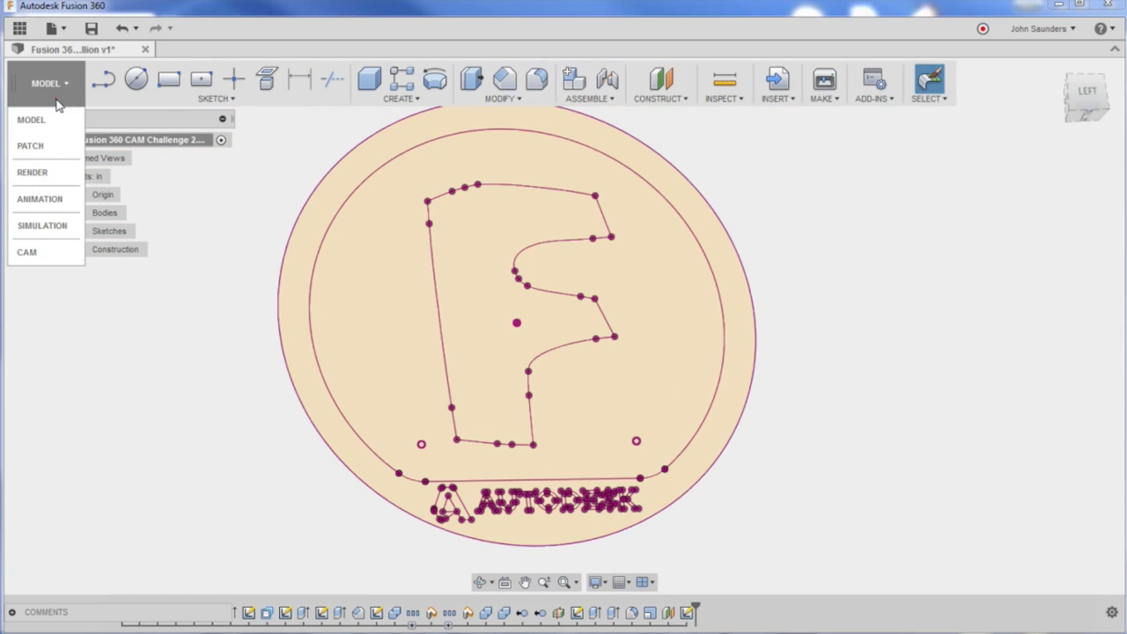
pyautogui.click(56, 254)
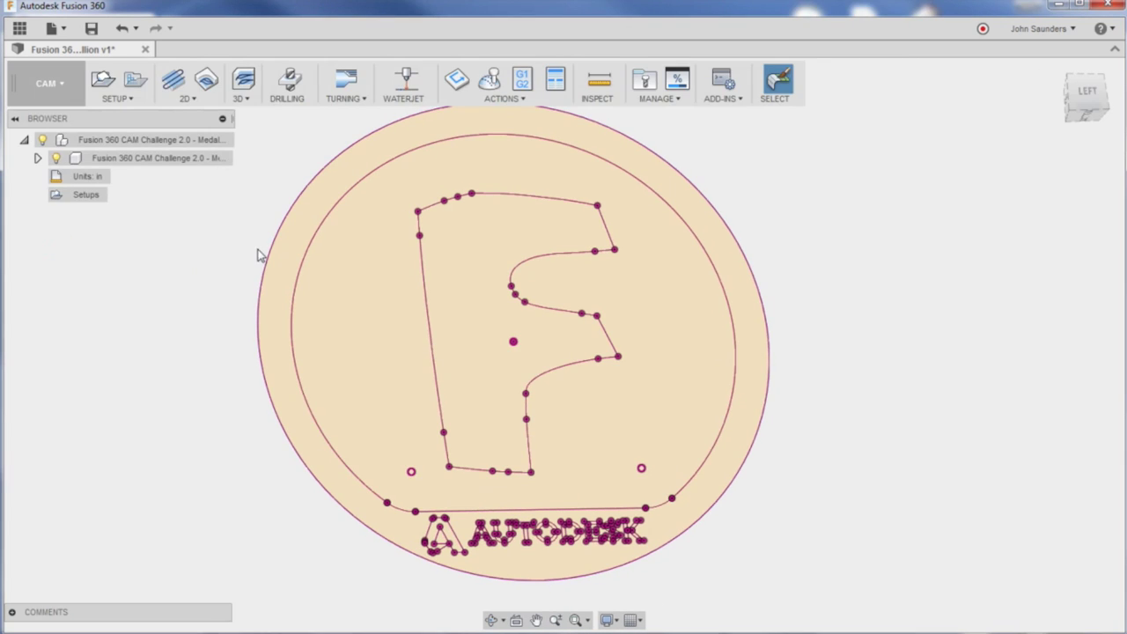
pyautogui.keyDown('shift'); pyautogui.moveTo(258, 254); pyautogui.dragTo(199, 244, button='middle'); pyautogui.keyUp('shift')
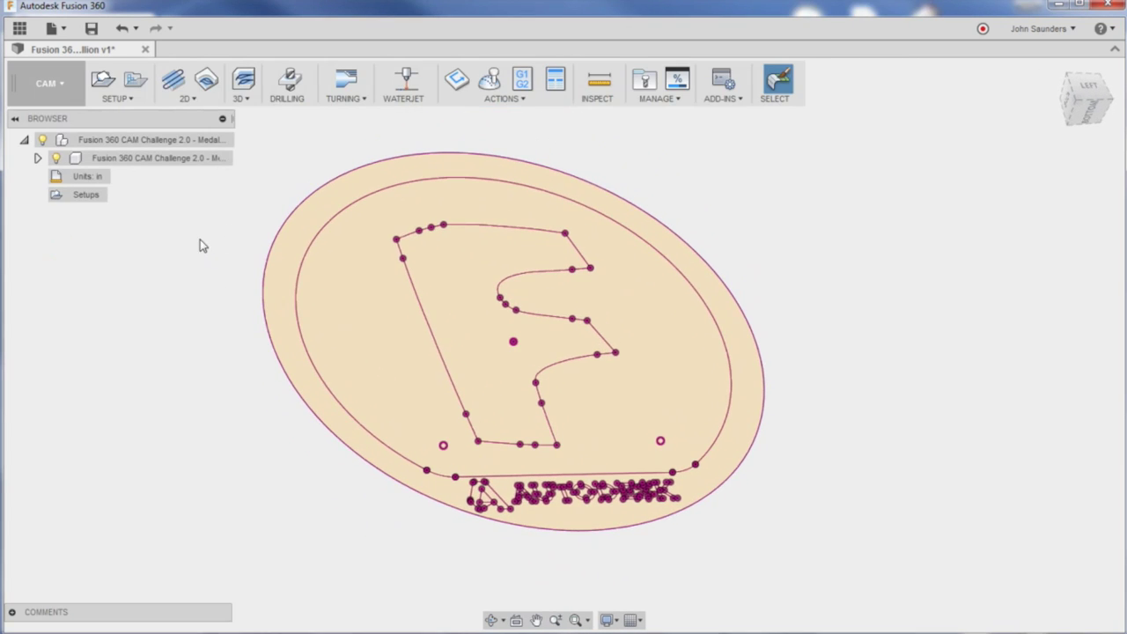
# Start a new milling setup with its orientation set to Select Z axis/plane & X axis
pyautogui.click(184, 97)
pyautogui.moveTo(117, 98)
pyautogui.click(102, 116)
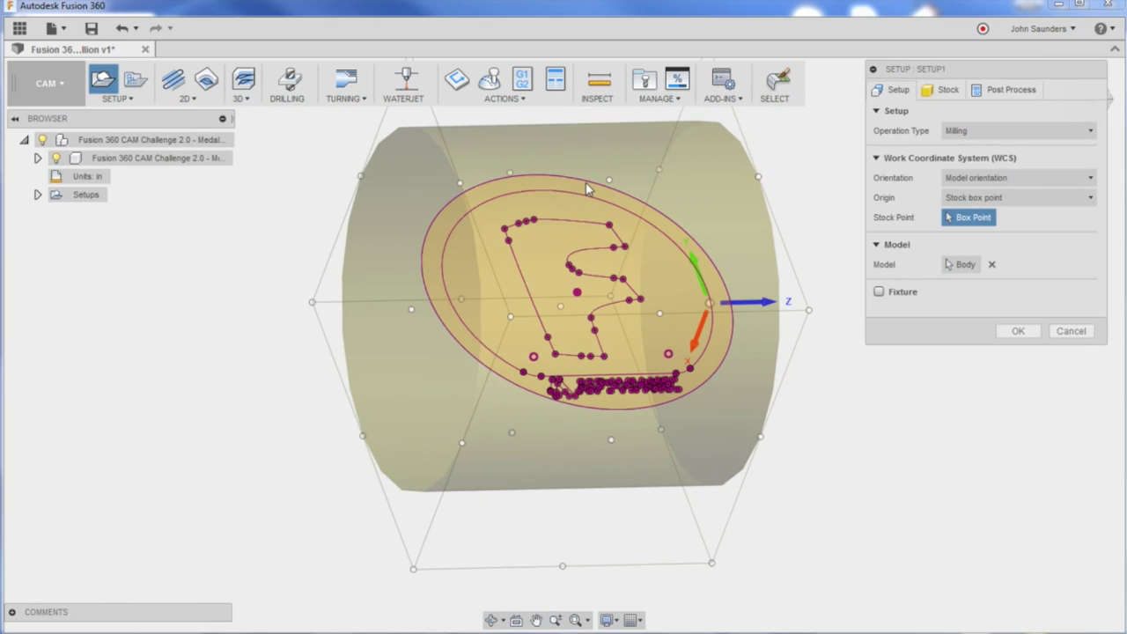
pyautogui.click(968, 179)
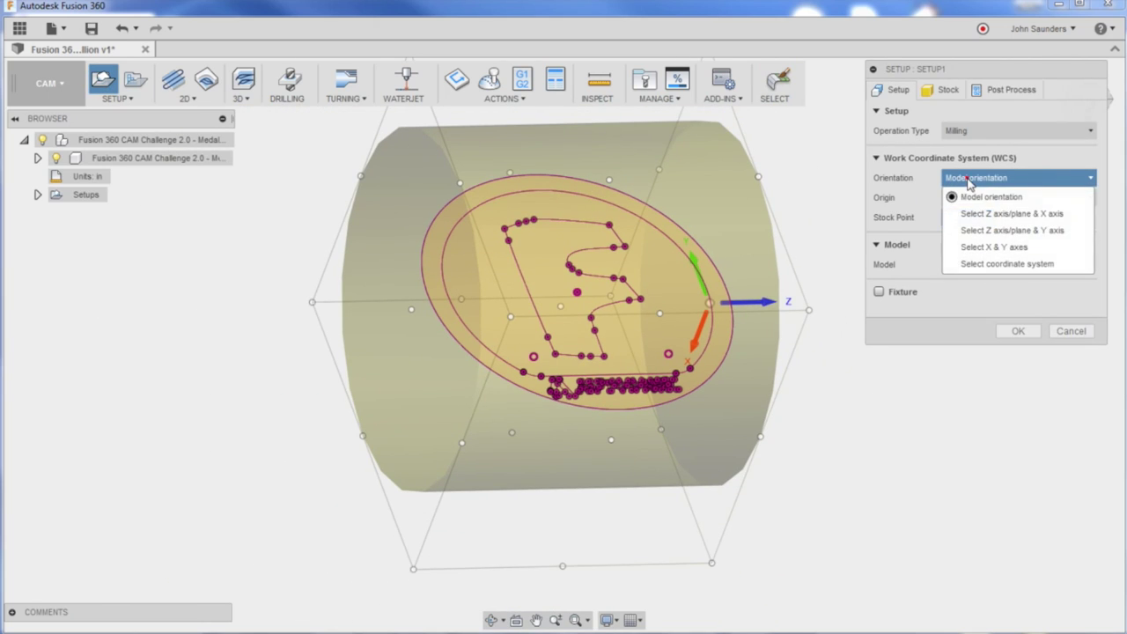
pyautogui.click(972, 214)
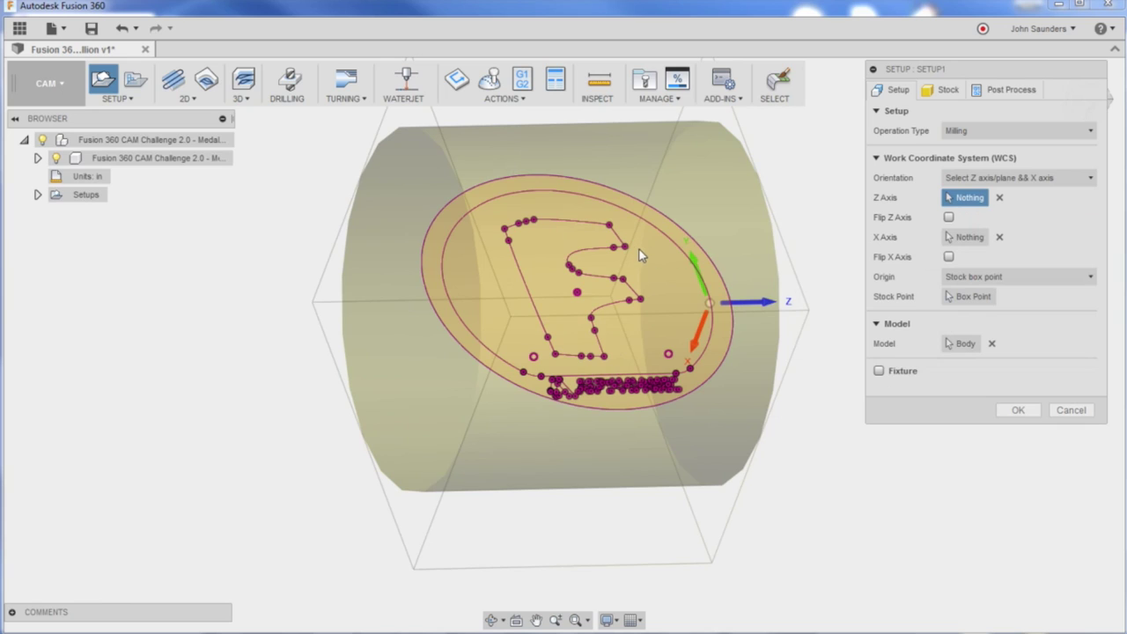
# Show the bodies, align the setup's Z axis to the medallion's rim face, and complete it with Select Z axis/plane & Y axis orientation
pyautogui.click(37, 158)
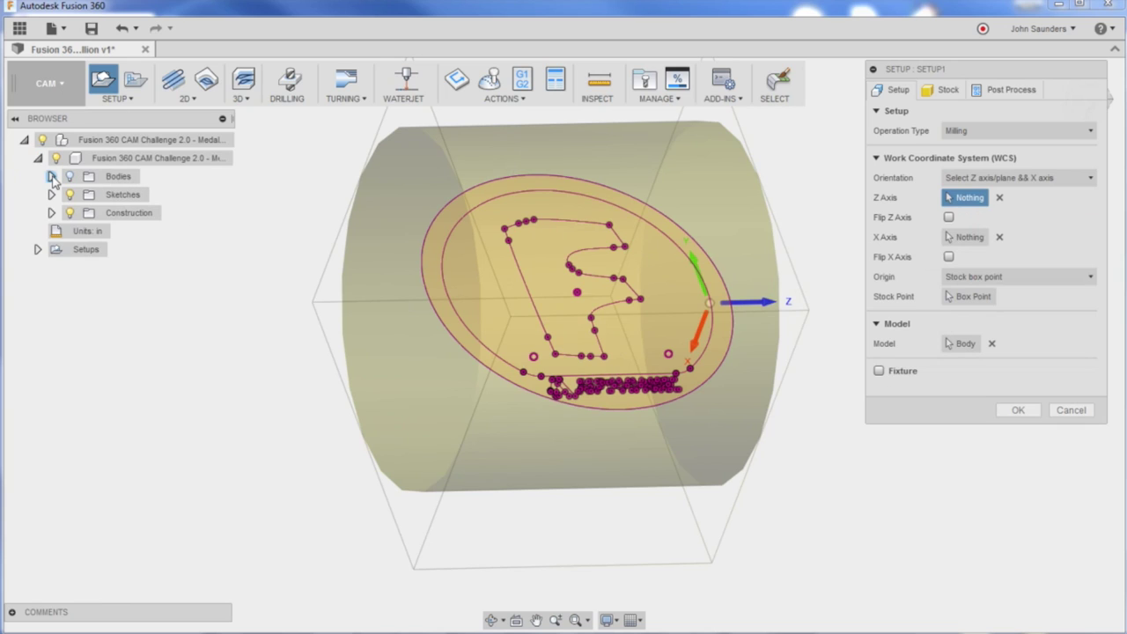
pyautogui.click(71, 177)
pyautogui.click(450, 216)
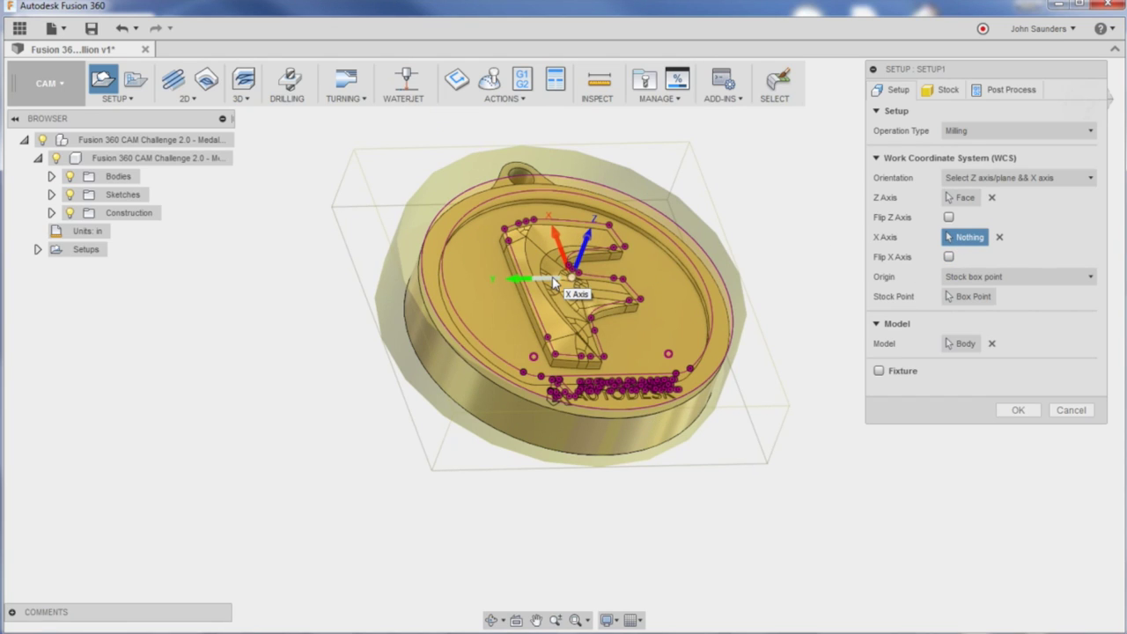
pyautogui.keyDown('shift'); pyautogui.moveTo(596, 274); pyautogui.dragTo(807, 184, button='middle'); pyautogui.keyUp('shift')
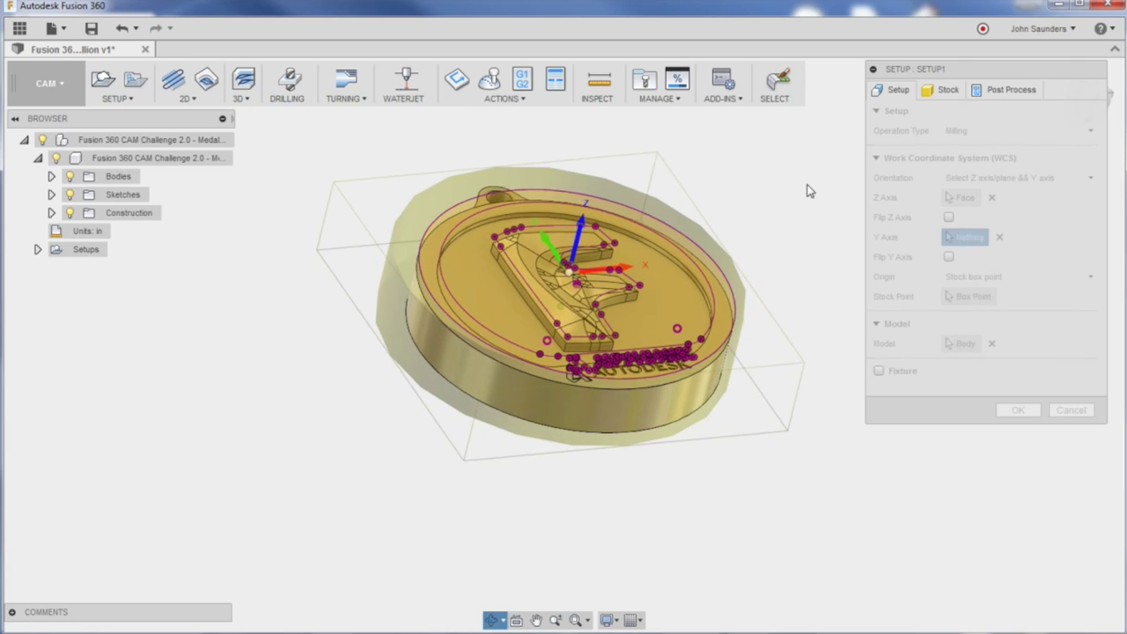
pyautogui.click(1012, 412)
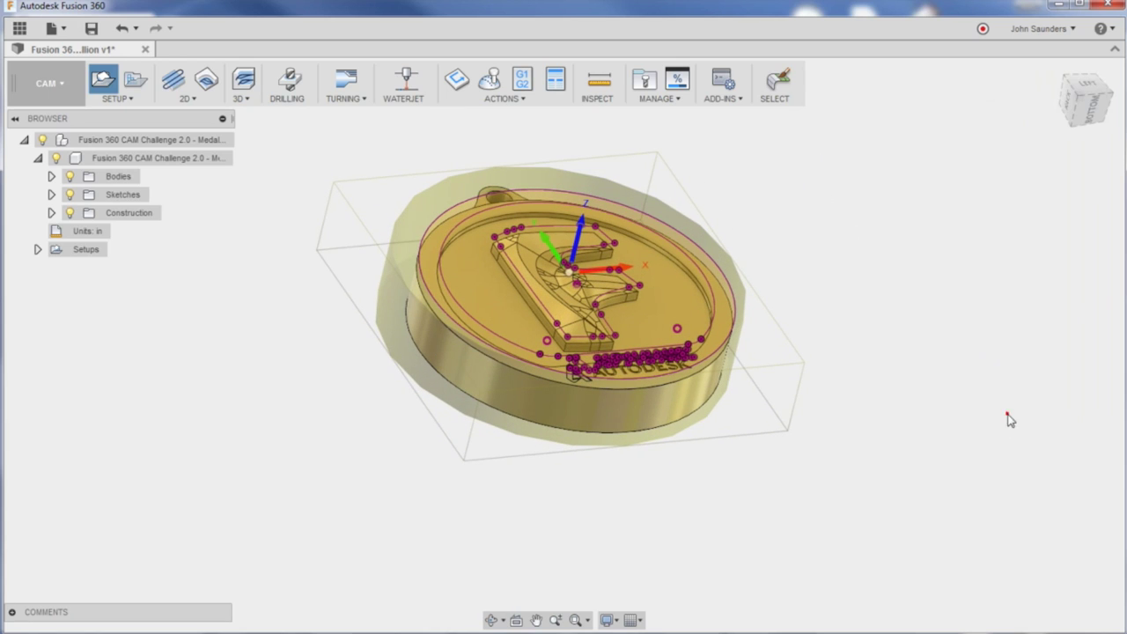
# Start a 2D Trace operation and, with the bodies hidden, select the outer circle, inner recess outline and F outline as its curves
pyautogui.click(196, 104)
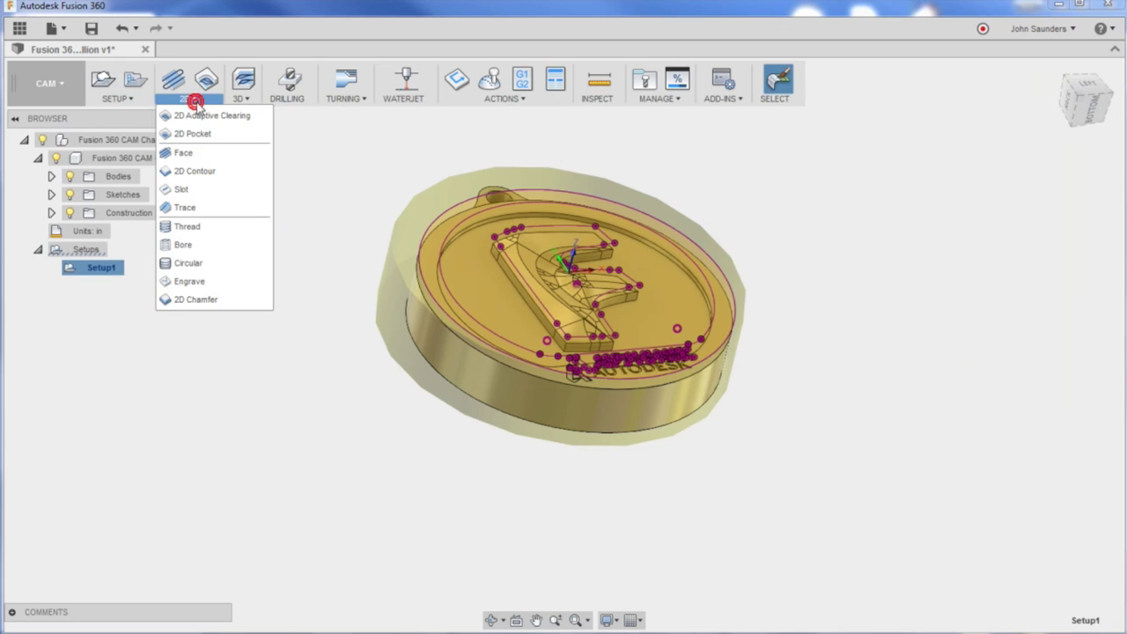
pyautogui.click(185, 208)
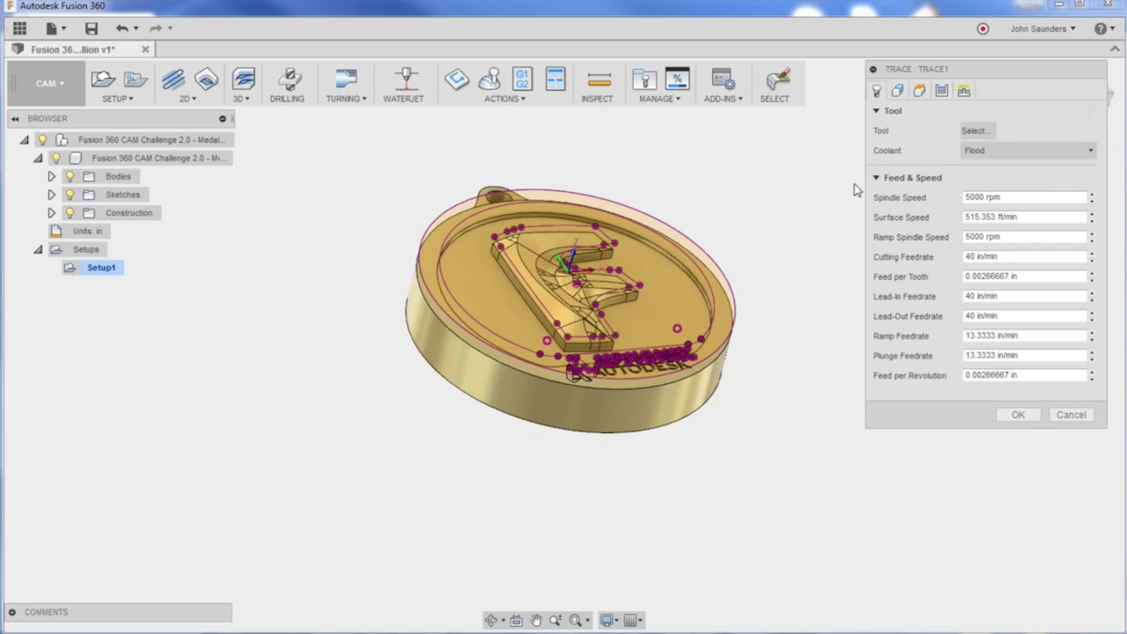
pyautogui.click(897, 90)
pyautogui.scroll(3, 794, 167)
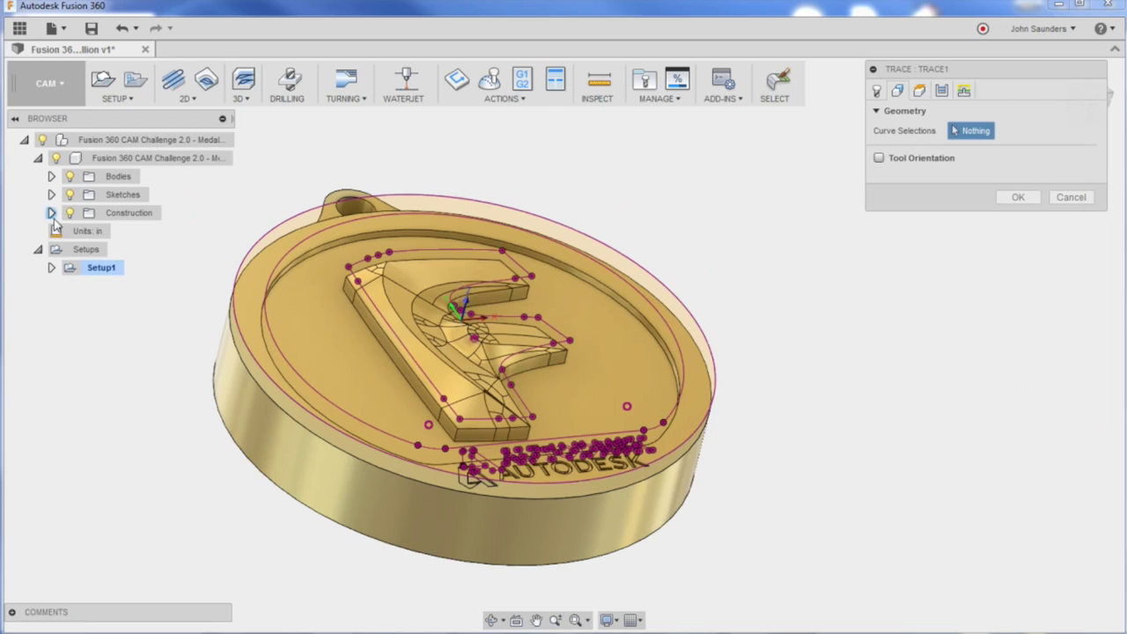
pyautogui.click(70, 176)
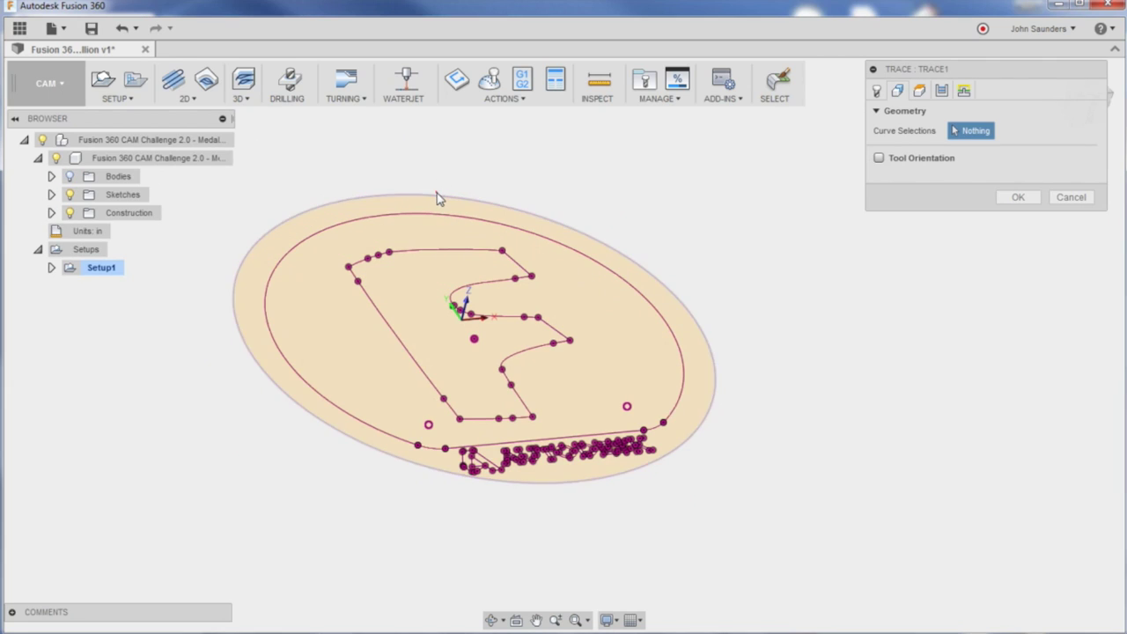
pyautogui.click(436, 193)
pyautogui.click(434, 214)
pyautogui.click(422, 254)
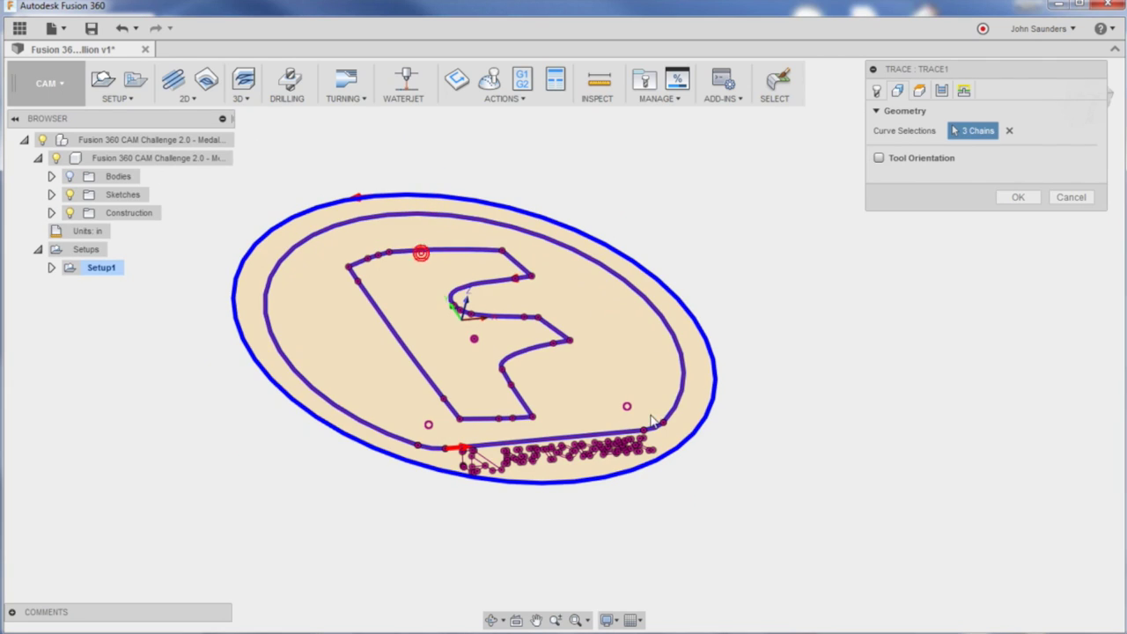
# Add the Autodesk logo and the outlines of the letters A, U and T to the trace's curve selection
pyautogui.scroll(5, 455, 503)
pyautogui.scroll(1, 400, 440)
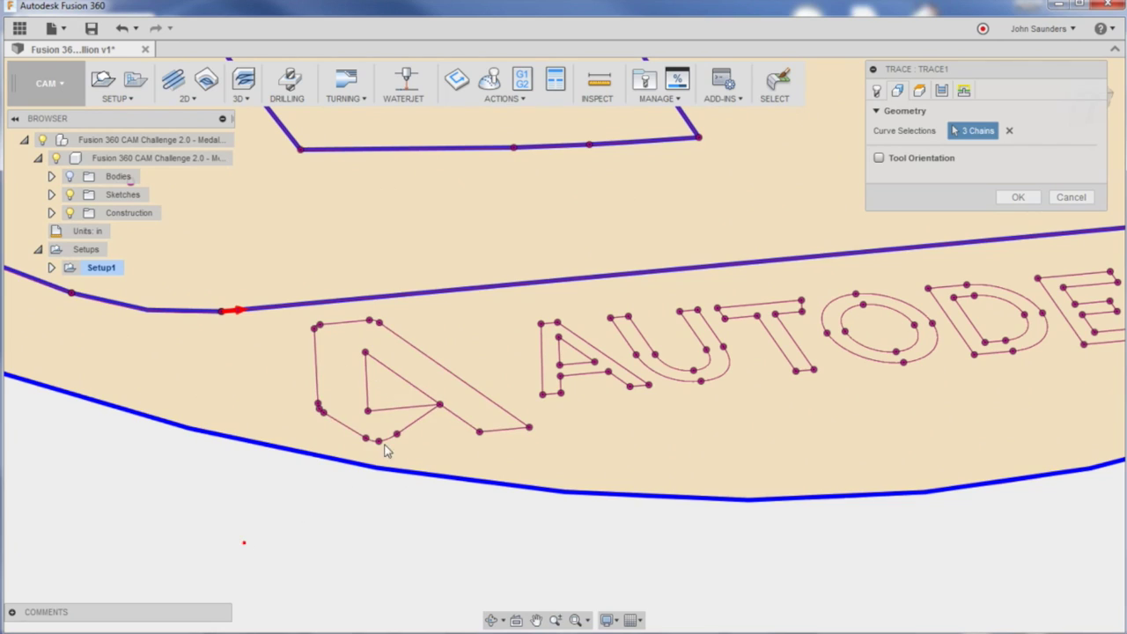
pyautogui.click(420, 352)
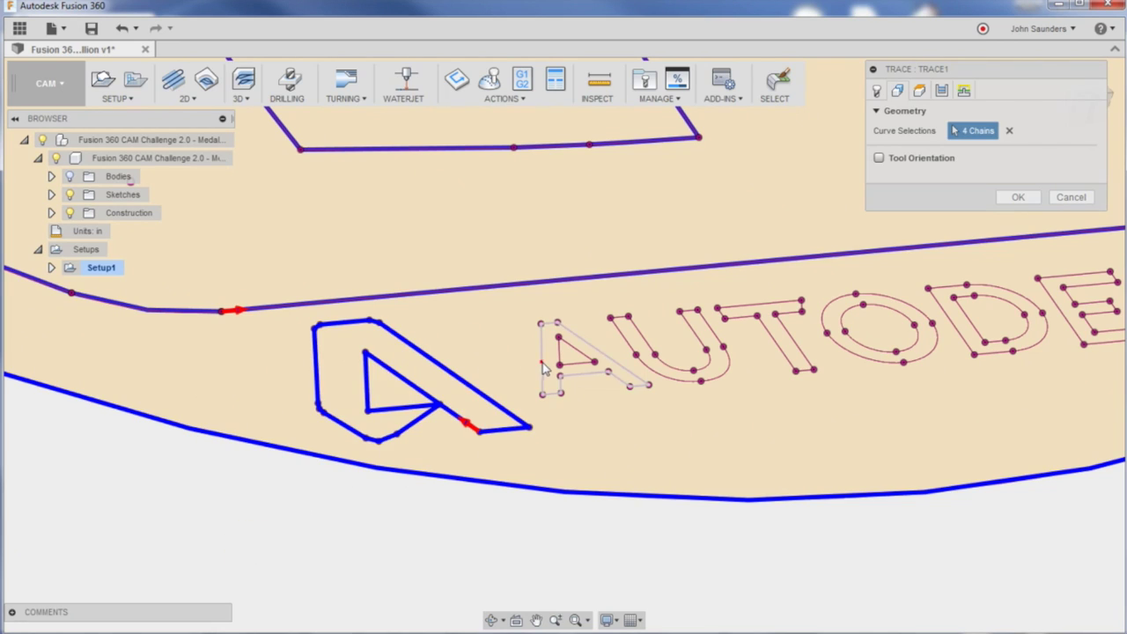
pyautogui.click(543, 368)
pyautogui.click(573, 362)
pyautogui.click(720, 350)
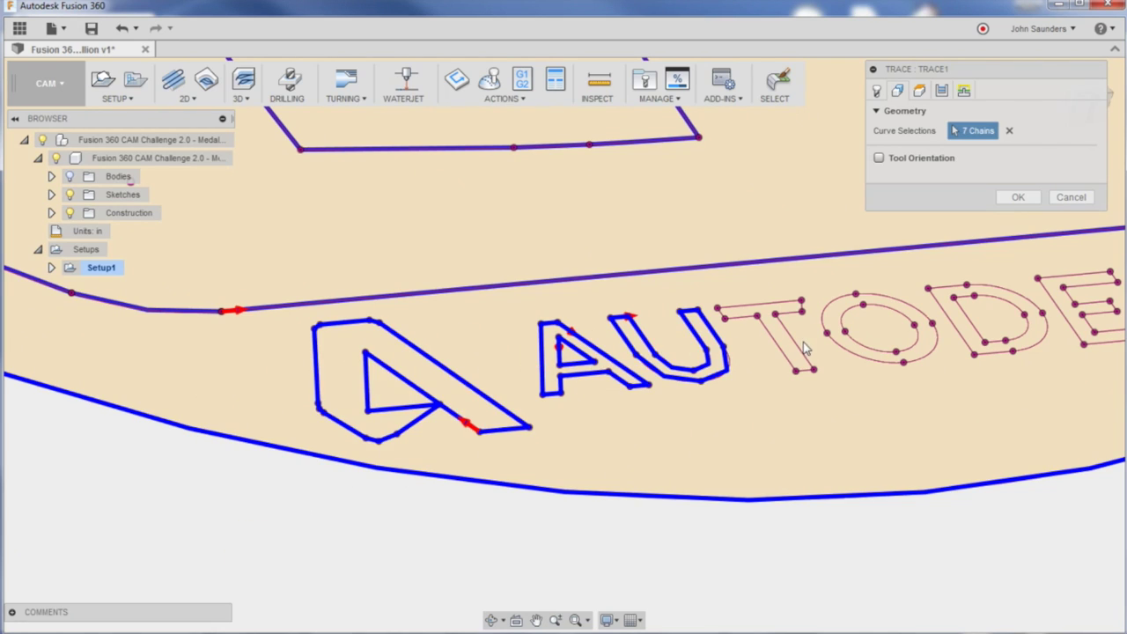
pyautogui.click(790, 346)
pyautogui.moveTo(968, 419); pyautogui.dragTo(591, 455, button='middle')
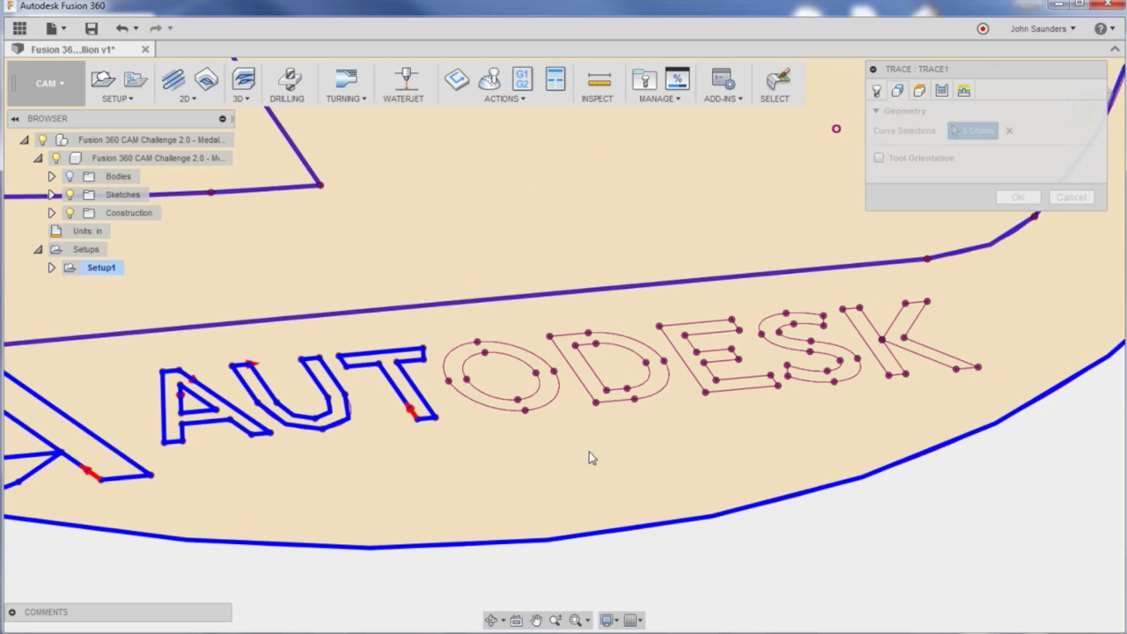
# Add the inner and outer outlines of the letters O, D, E, S and K to the trace's curves
pyautogui.click(556, 387)
pyautogui.click(537, 378)
pyautogui.click(648, 380)
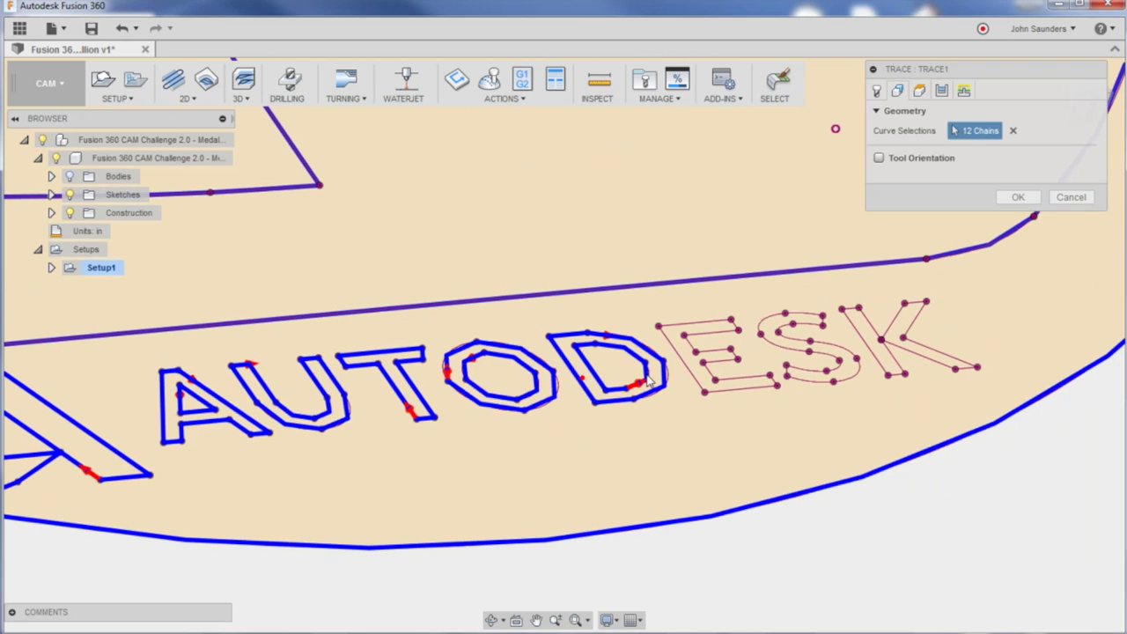
pyautogui.click(699, 353)
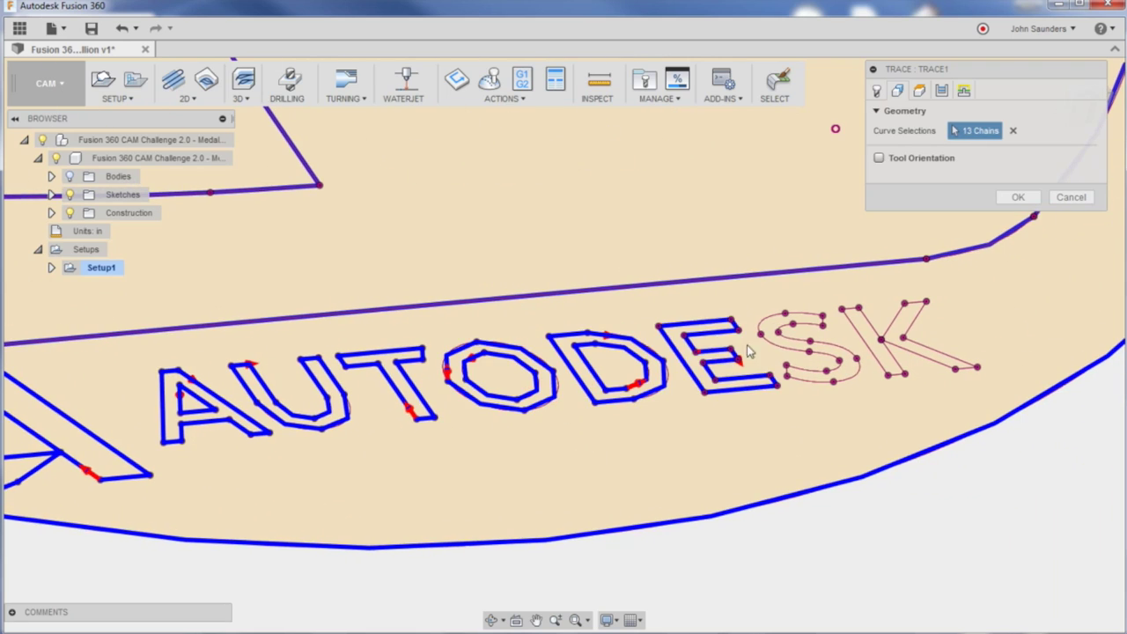
pyautogui.click(813, 342)
pyautogui.click(892, 327)
pyautogui.click(876, 332)
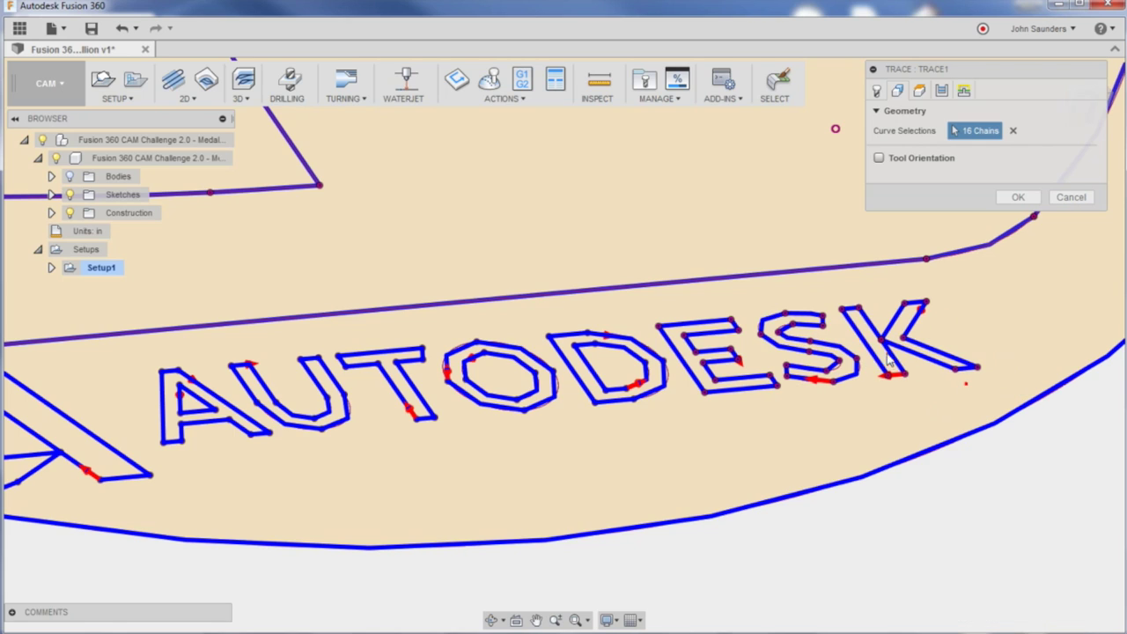
# Start a new chamfer mill with 1 flute in the SMW_Aluminum tool library for the trace operation
pyautogui.click(1014, 198)
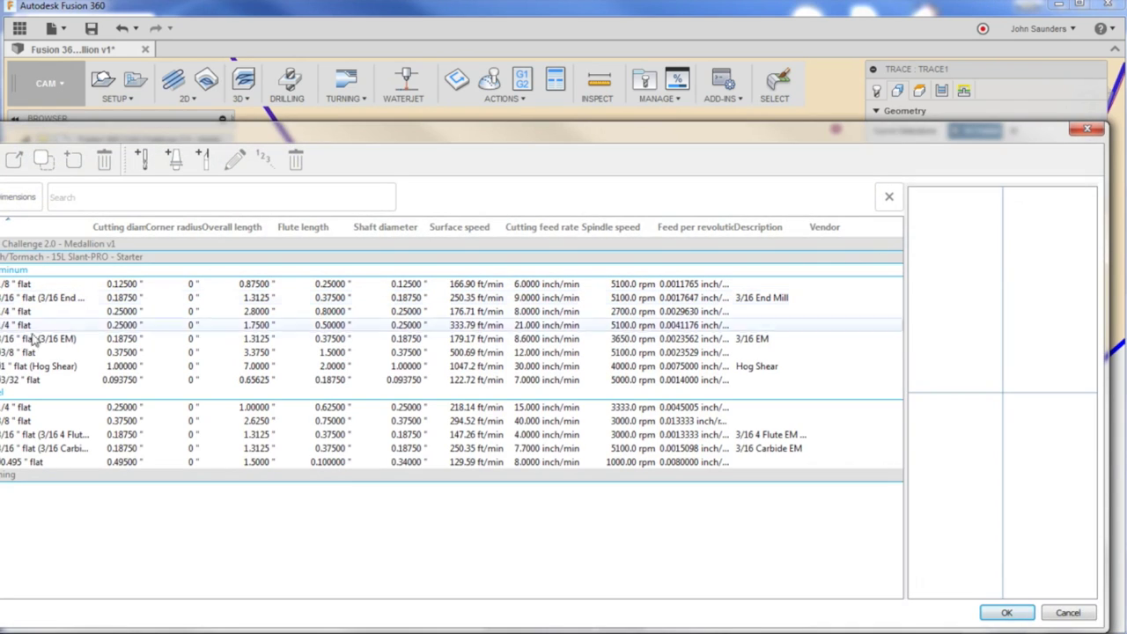
pyautogui.click(13, 297)
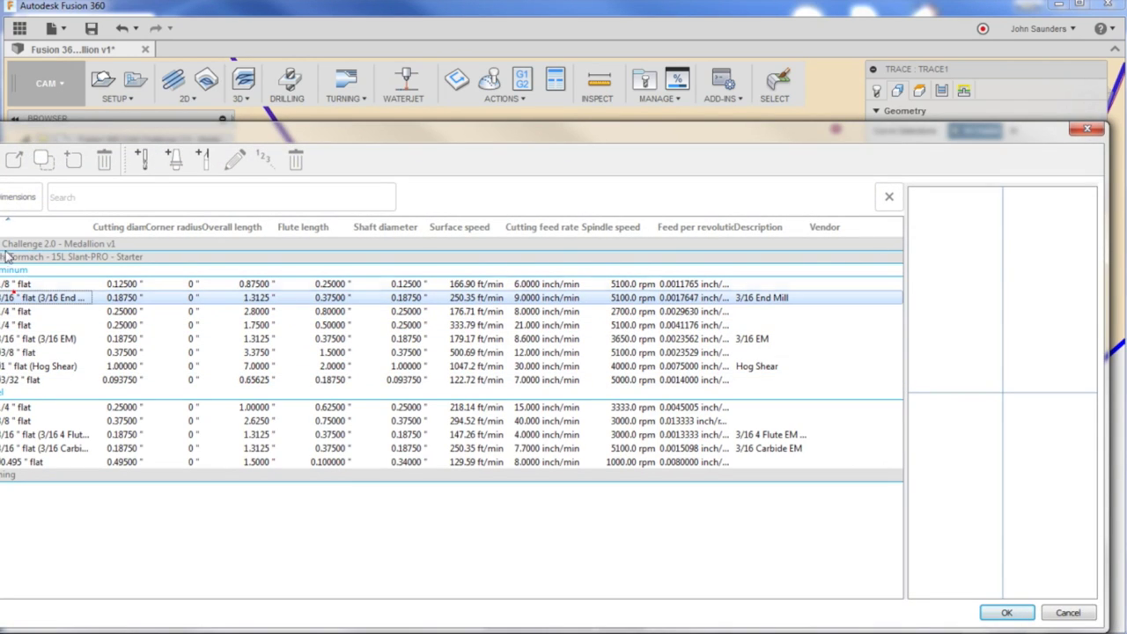
pyautogui.click(142, 160)
pyautogui.click(236, 317)
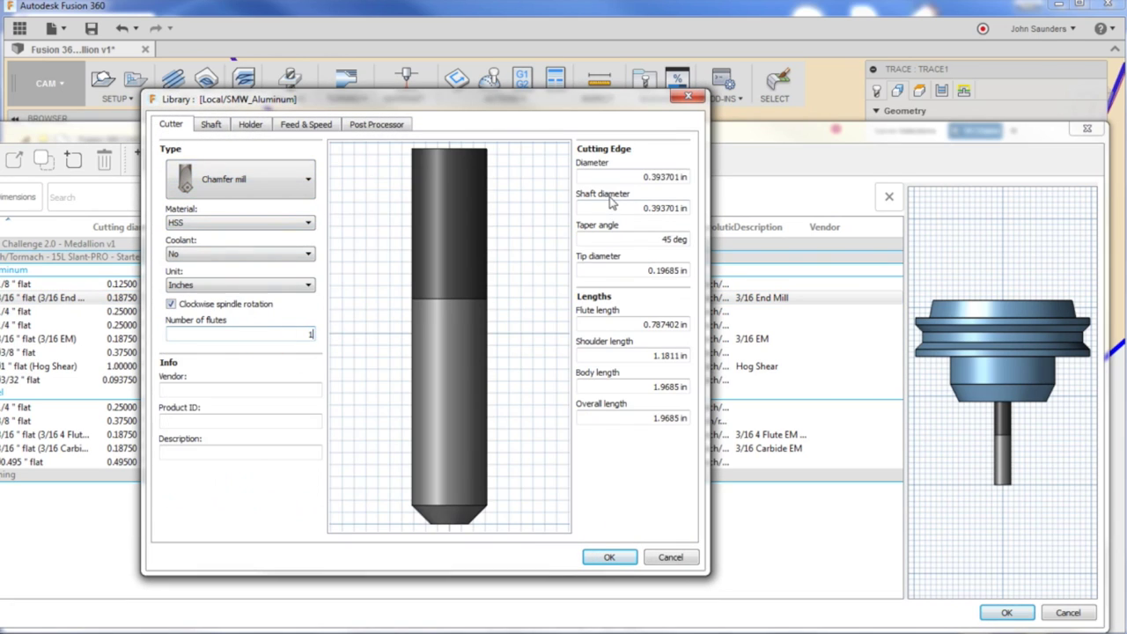
# Give the chamfer mill a 125 in diameter and a tip diameter of 0, and use it for the trace operation
pyautogui.write('125')
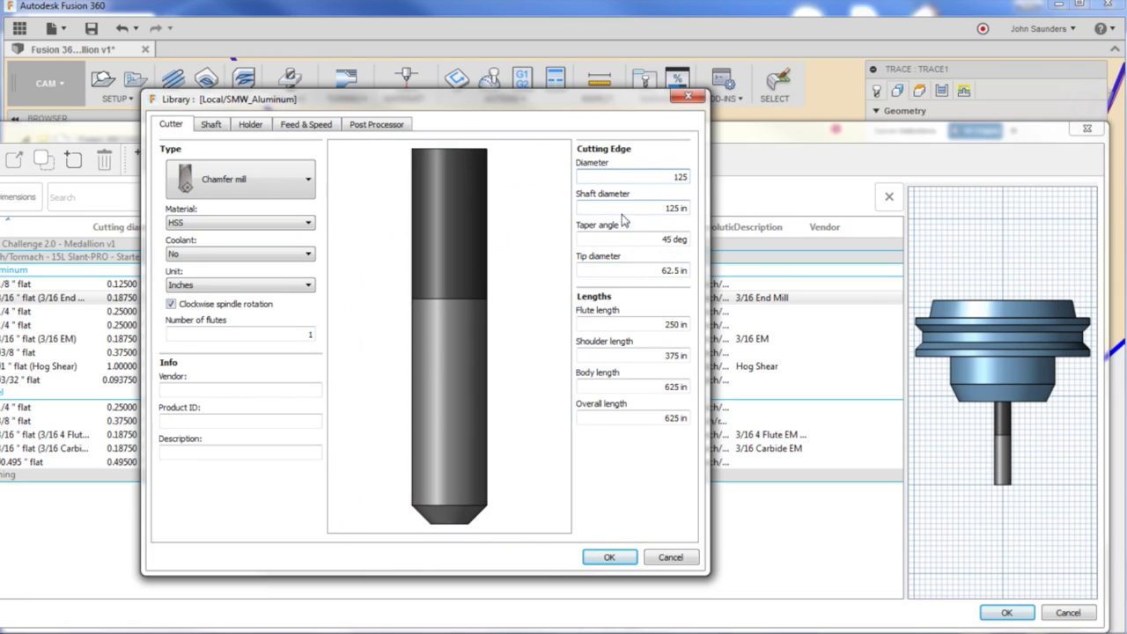
pyautogui.write('0')
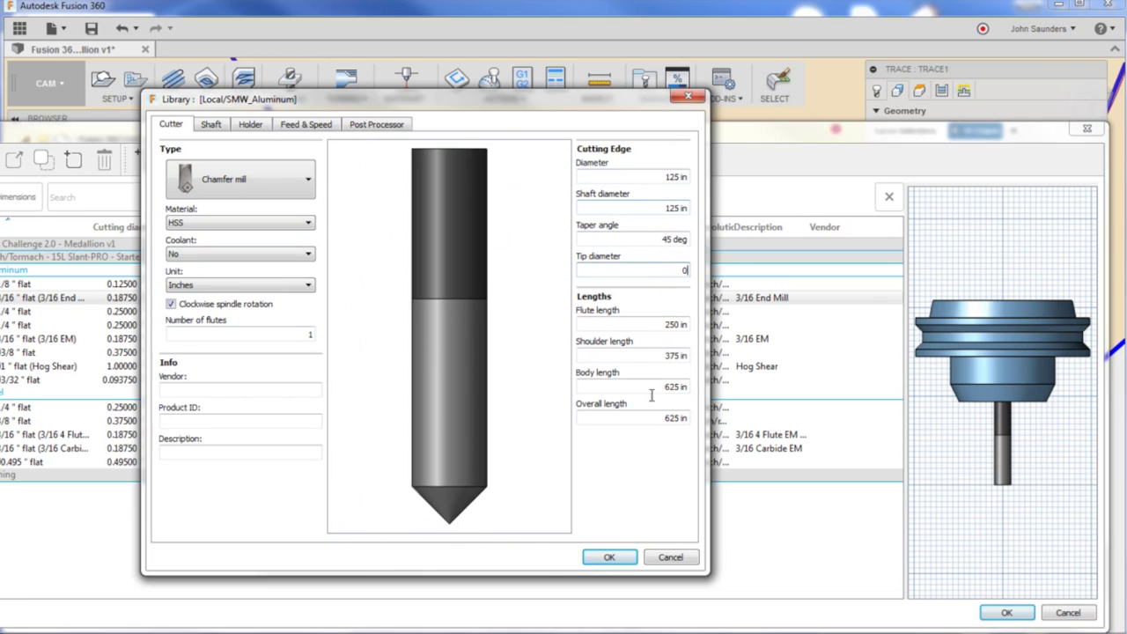
pyautogui.click(628, 557)
pyautogui.click(1007, 612)
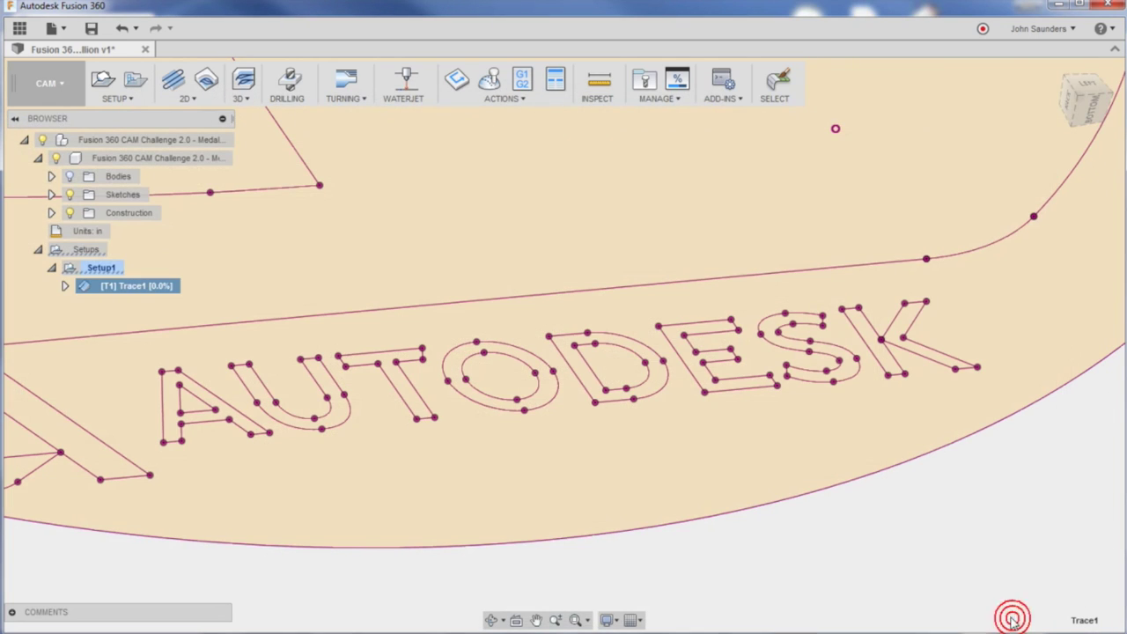
# Inspect the generated trace toolpath over the whole medallion from an angled view
pyautogui.scroll(-5, 419, 427)
pyautogui.moveTo(419, 427)
pyautogui.keyDown('shift'); pyautogui.mouseDown(button='middle')
pyautogui.moveTo(400, 278)
pyautogui.moveTo(608, 395)
pyautogui.moveTo(573, 307)
pyautogui.moveTo(546, 290)
pyautogui.mouseUp(button='middle'); pyautogui.keyUp('shift')
pyautogui.scroll(-5, 546, 290)
pyautogui.scroll(8, 435, 248)
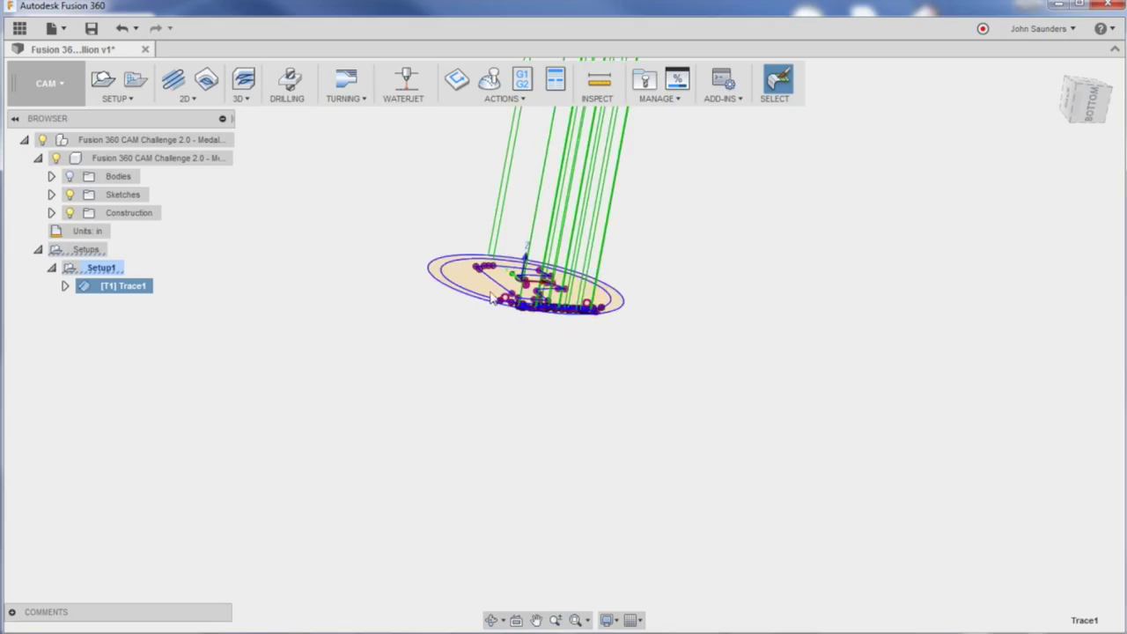
pyautogui.moveTo(435, 249); pyautogui.dragTo(445, 339, button='middle')
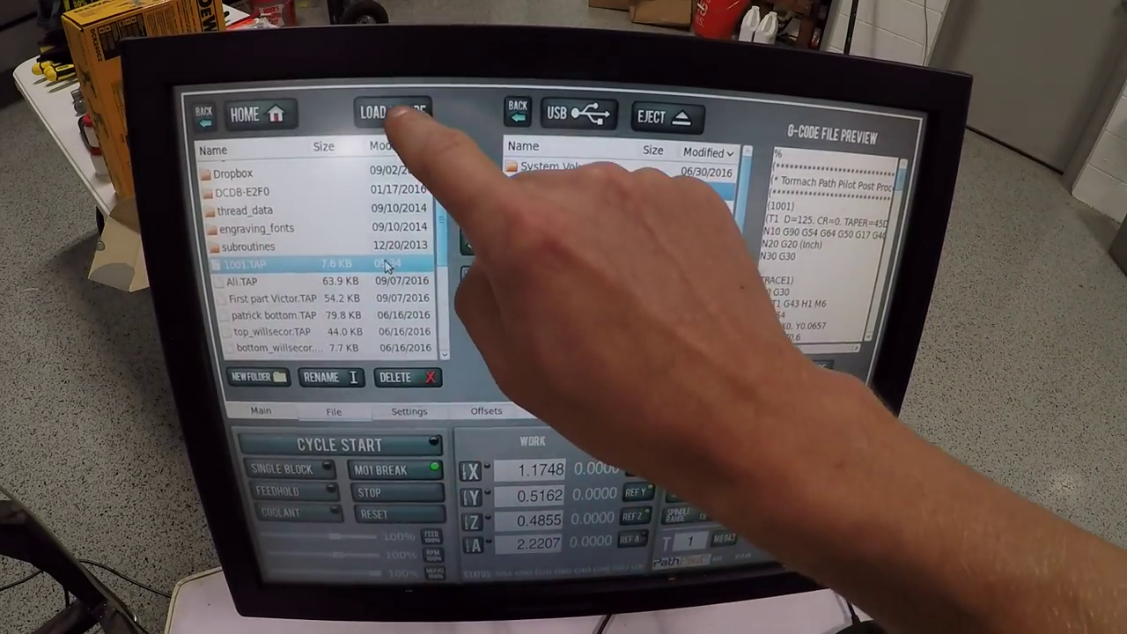
# Switch to the PathPilot controller, load the program 1001.TAP, check its toolpath preview and start the machining cycle
pyautogui.click(391, 112)
pyautogui.scroll(5, 695, 189)
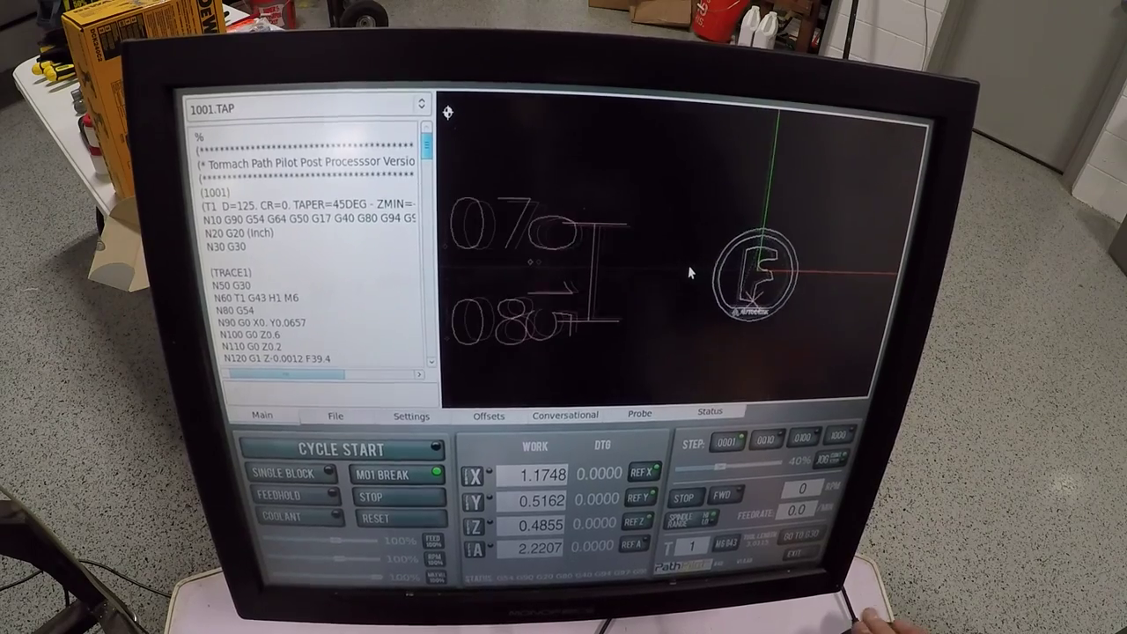
pyautogui.scroll(6, 682, 260)
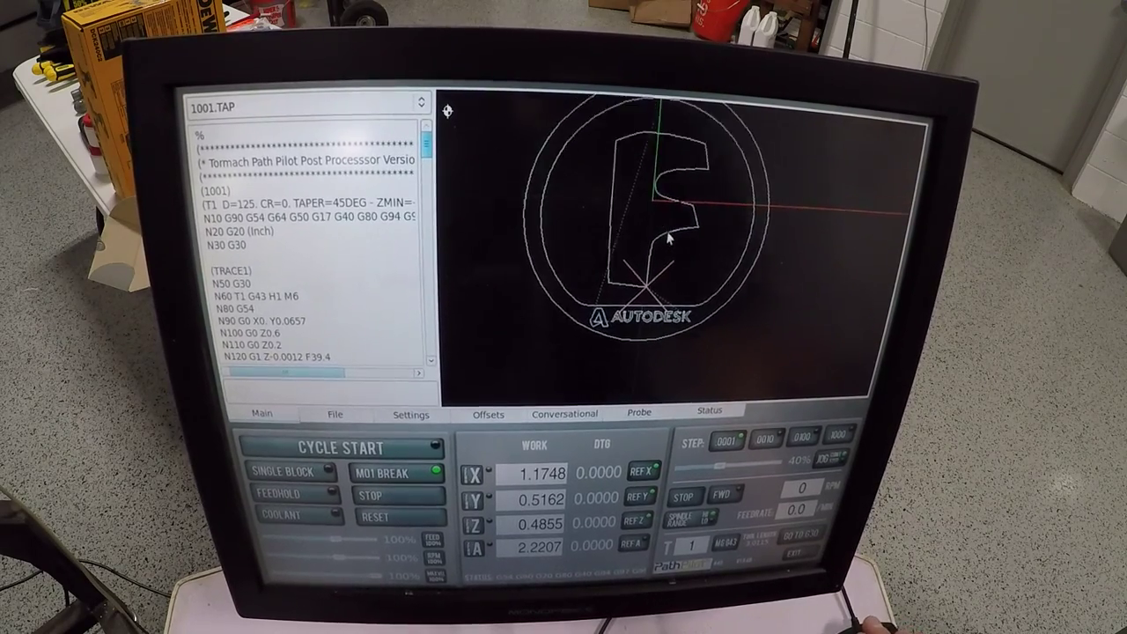
pyautogui.moveTo(667, 238); pyautogui.dragTo(653, 274)
pyautogui.click(328, 445)
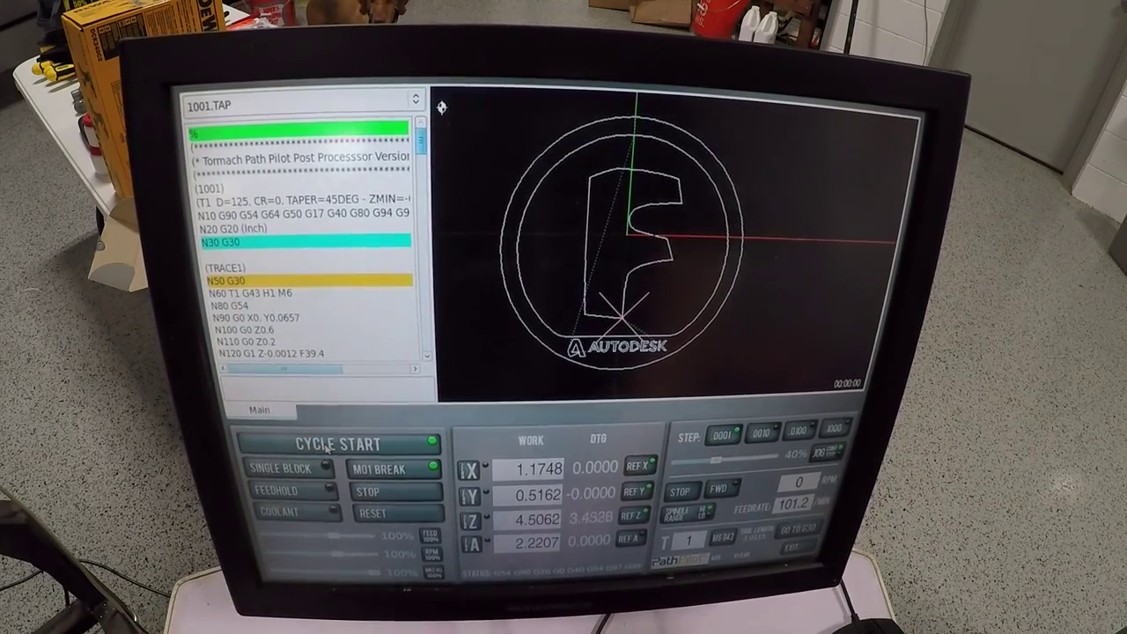